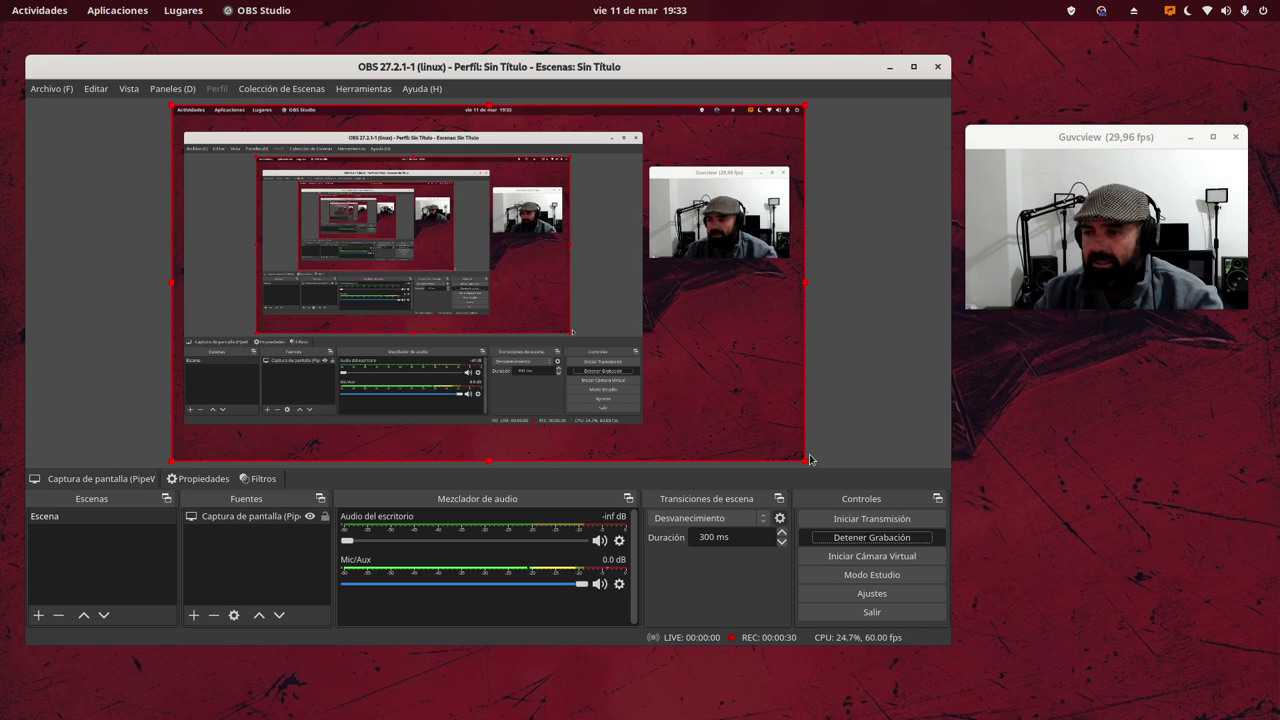
# - Move the OBS Studio window to the empty second workspace and return to the current desktop
pyautogui.press('super')
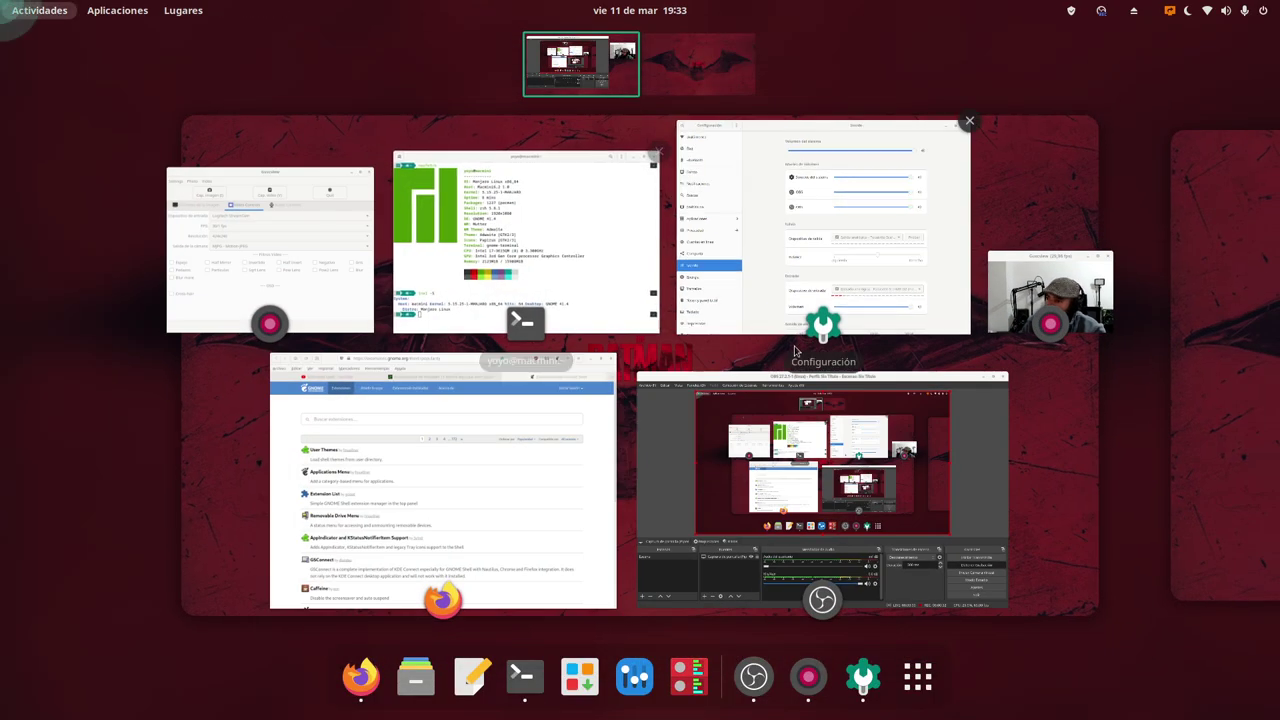
pyautogui.moveTo(826, 452); pyautogui.dragTo(690, 62)
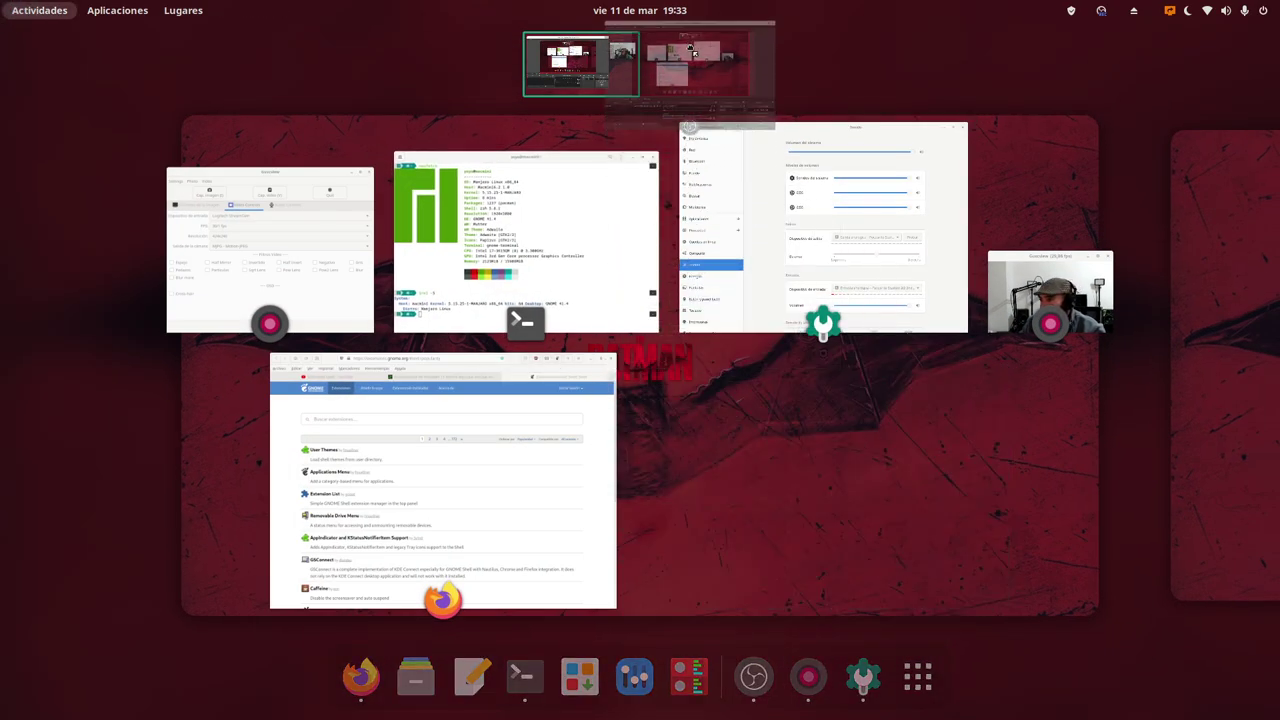
pyautogui.click(773, 447)
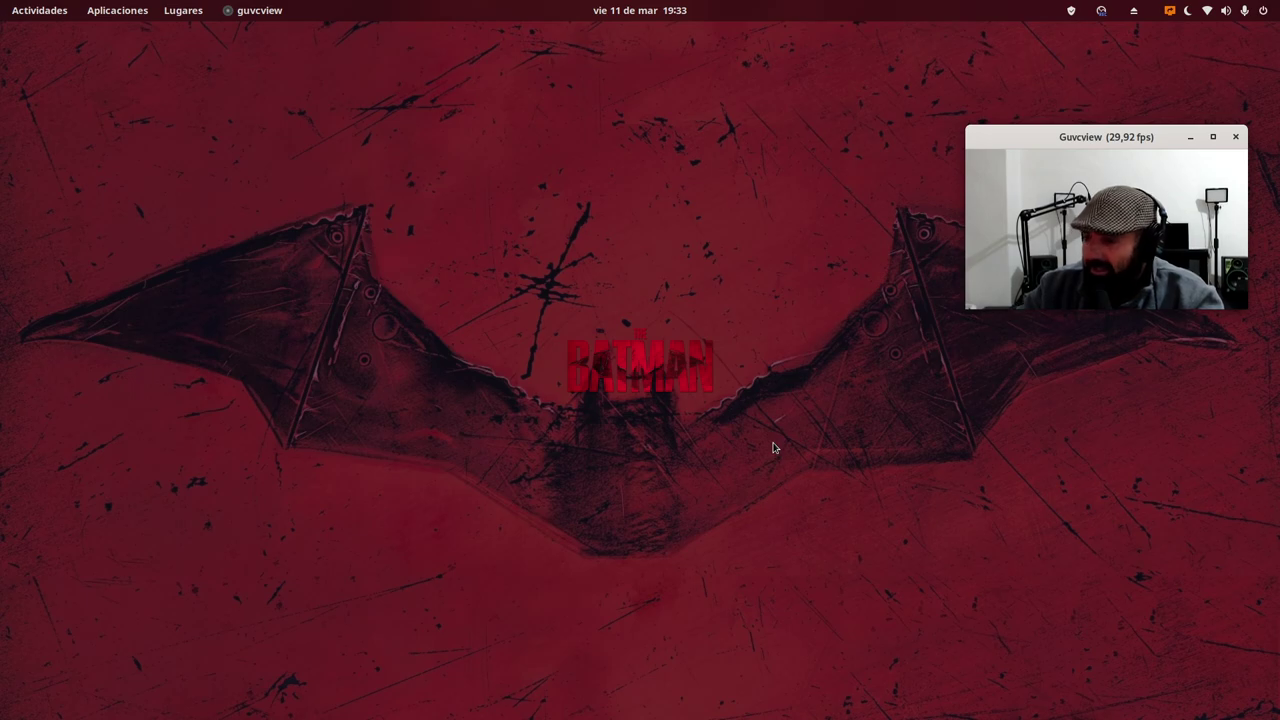
# - Switch to the terminal window with the neofetch and inxi -S system information
pyautogui.click(40, 10)
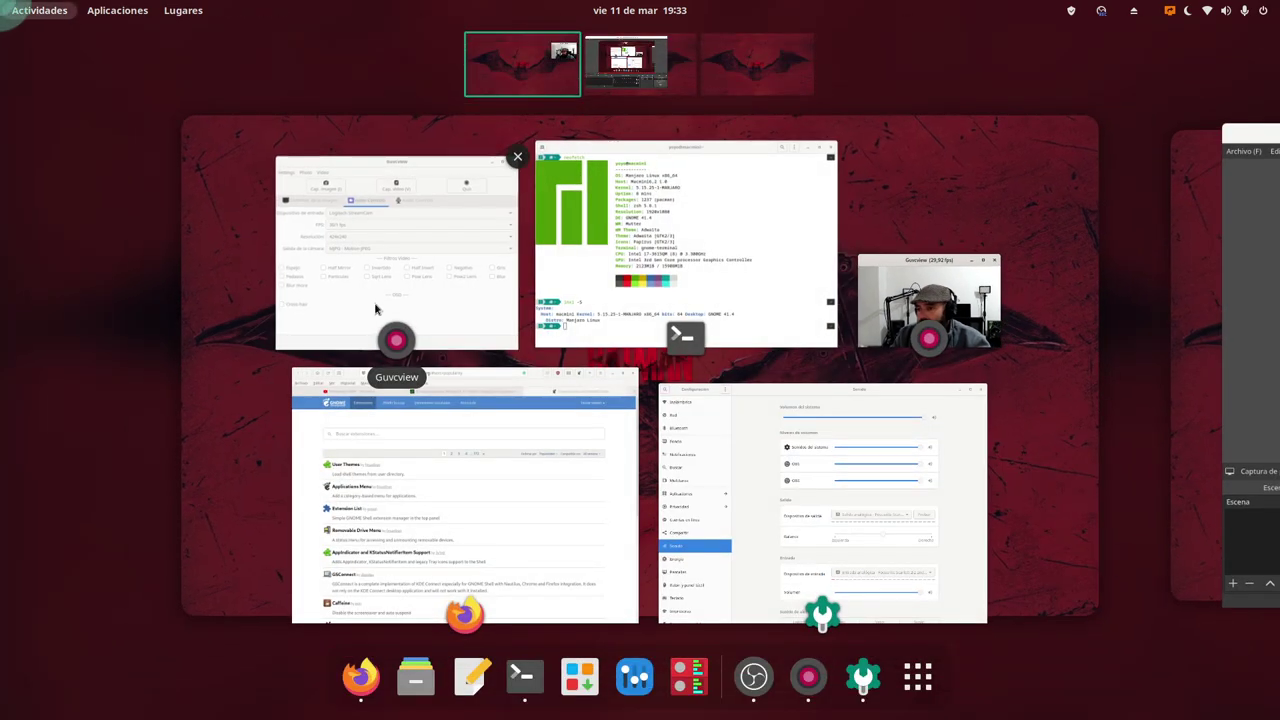
pyautogui.click(601, 283)
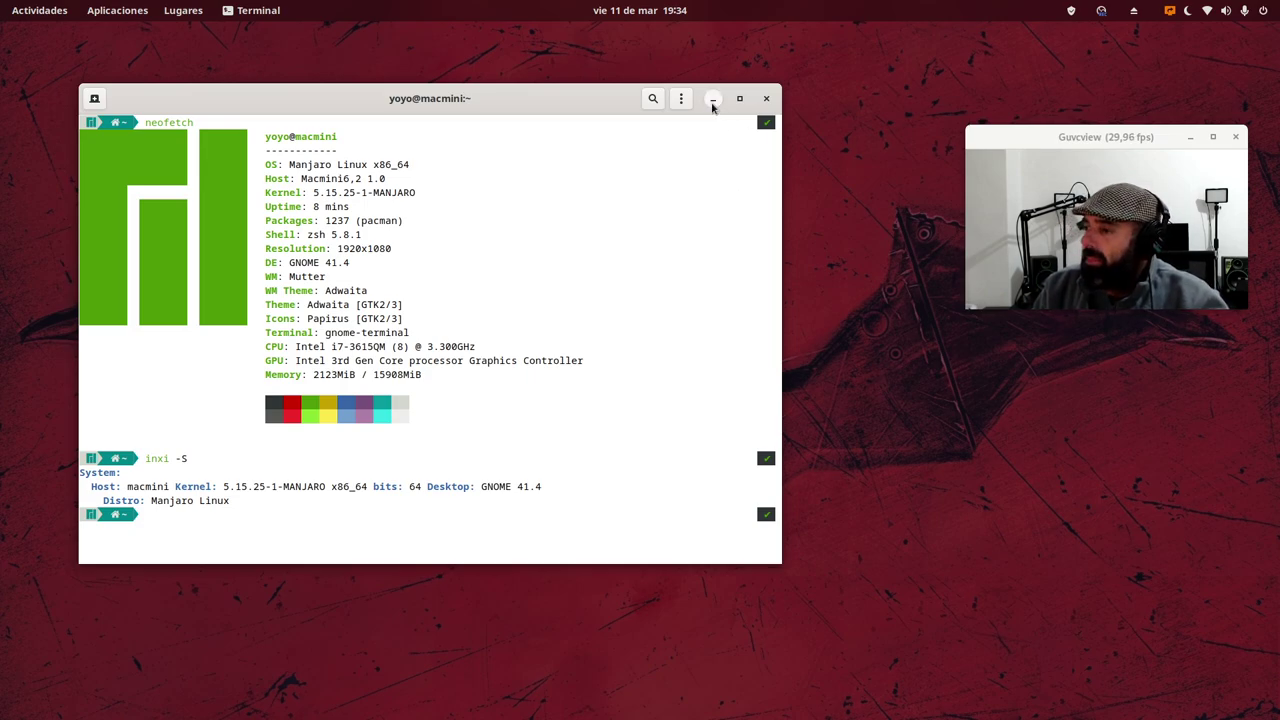
# - Disable the desktop's night light until tomorrow
pyautogui.click(1190, 10)
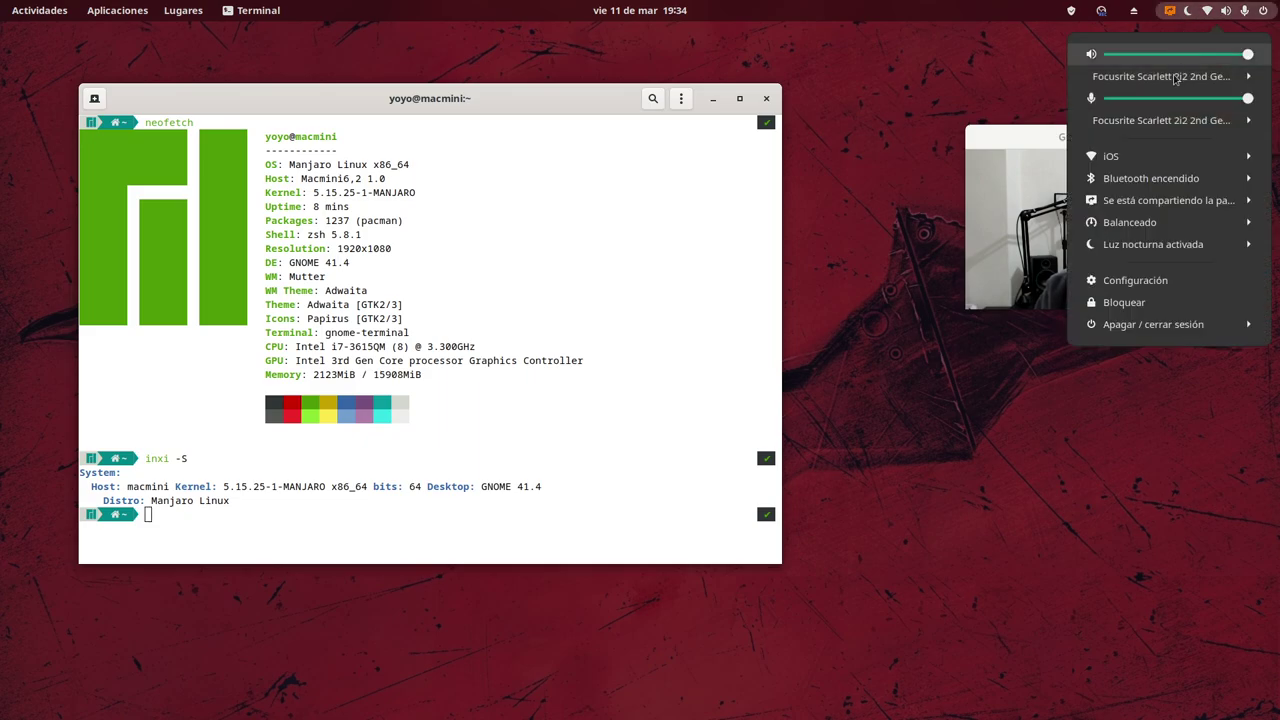
pyautogui.click(1172, 249)
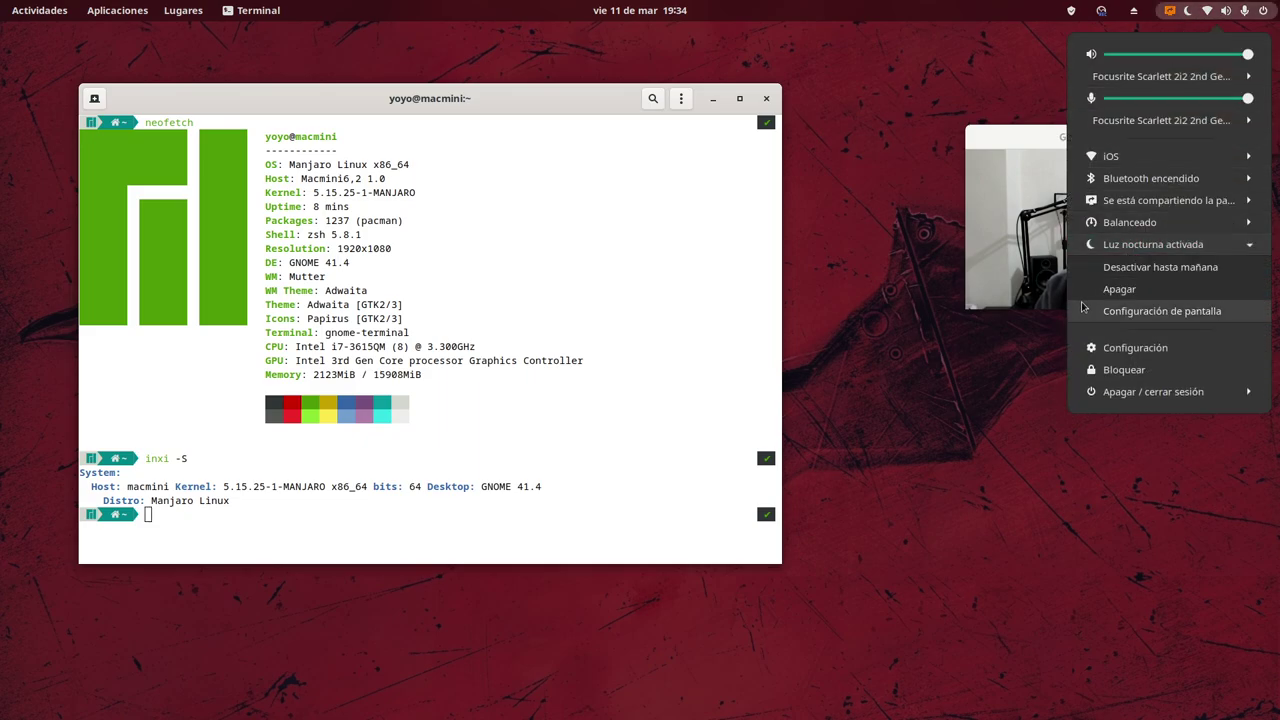
pyautogui.click(1140, 268)
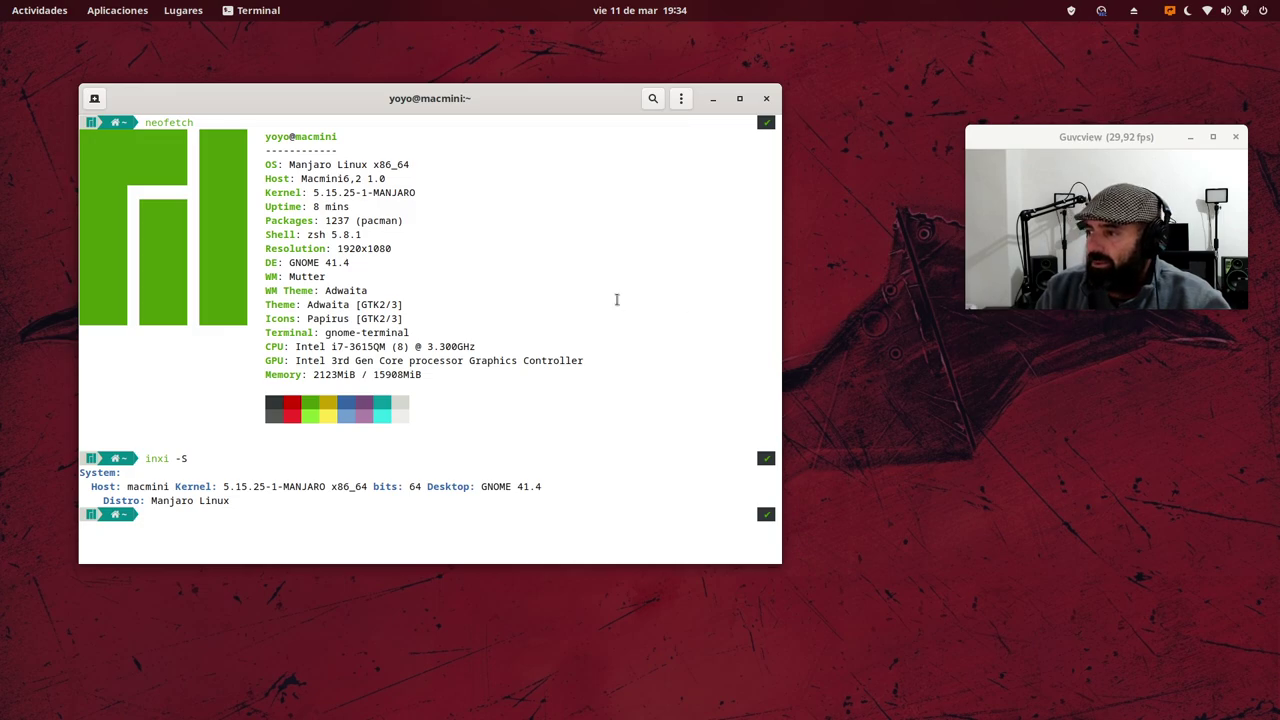
# - Shift the terminal window slightly towards the webcam window and minimize it
pyautogui.moveTo(541, 104); pyautogui.dragTo(592, 104)
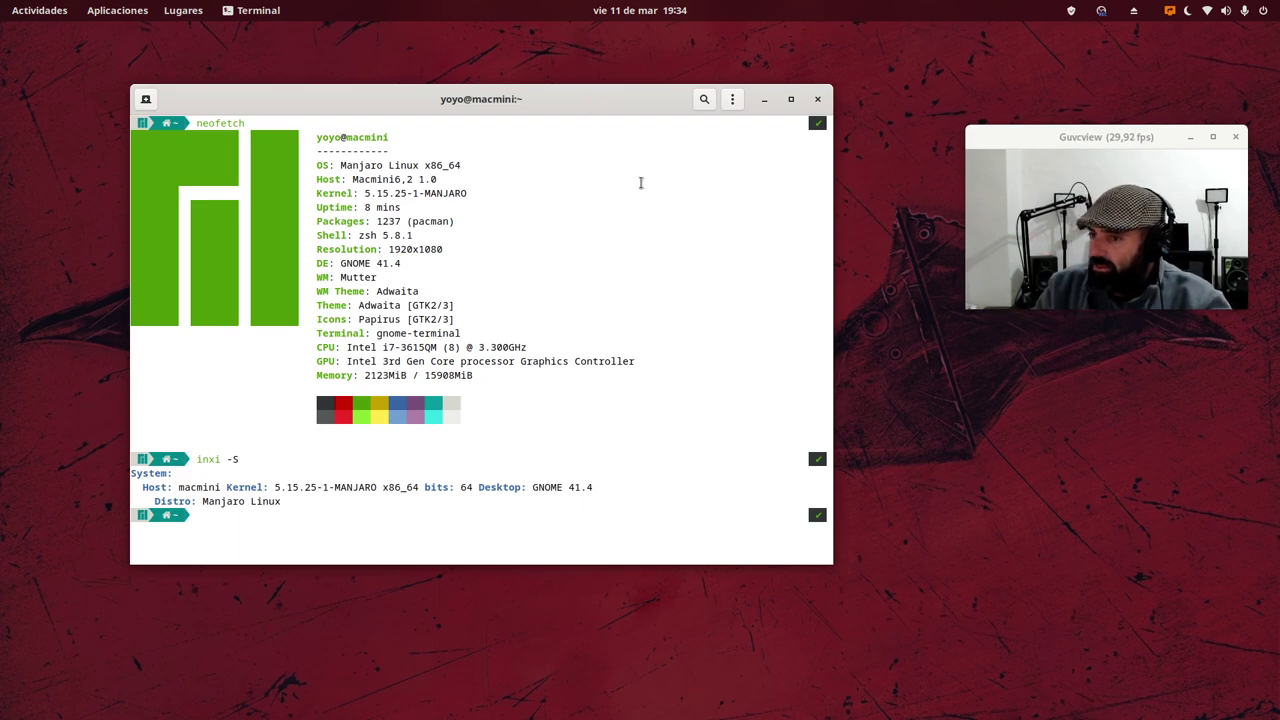
pyautogui.click(765, 100)
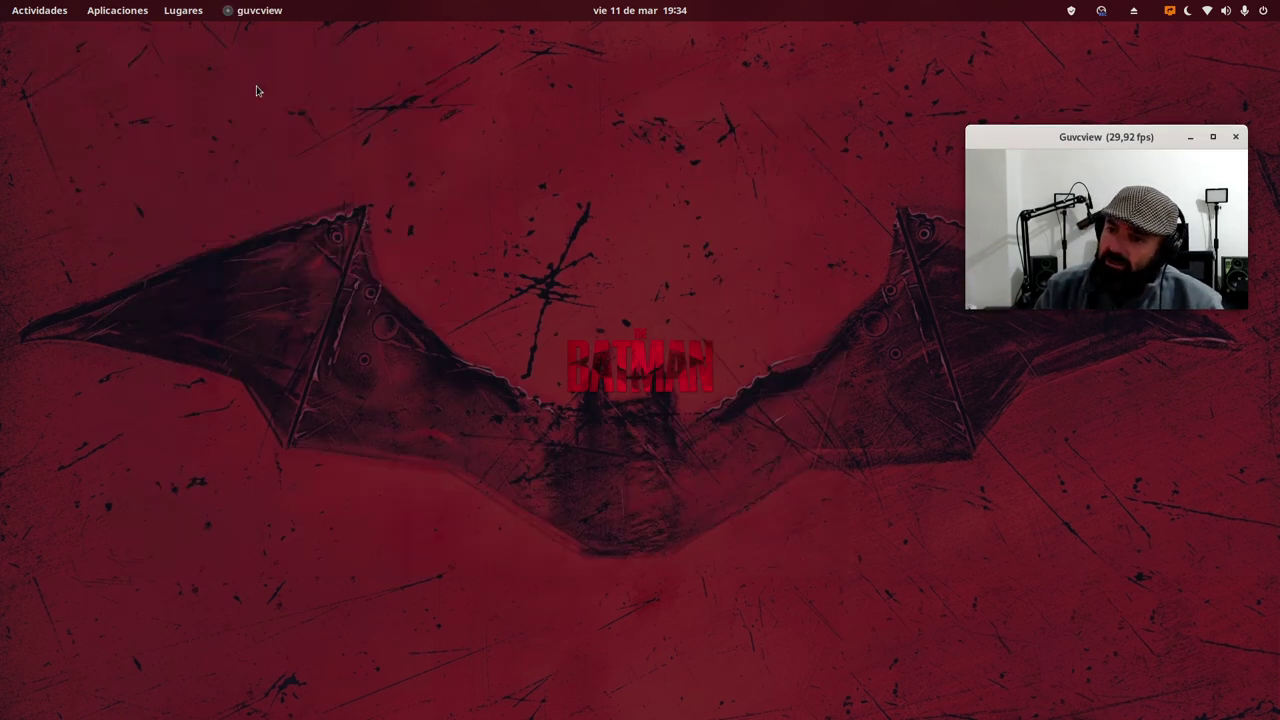
# - Switch to Firefox, view the GNOME Shell extensions page and the Salmorejo Geek YouTube channel, and minimize the browser
pyautogui.click(39, 10)
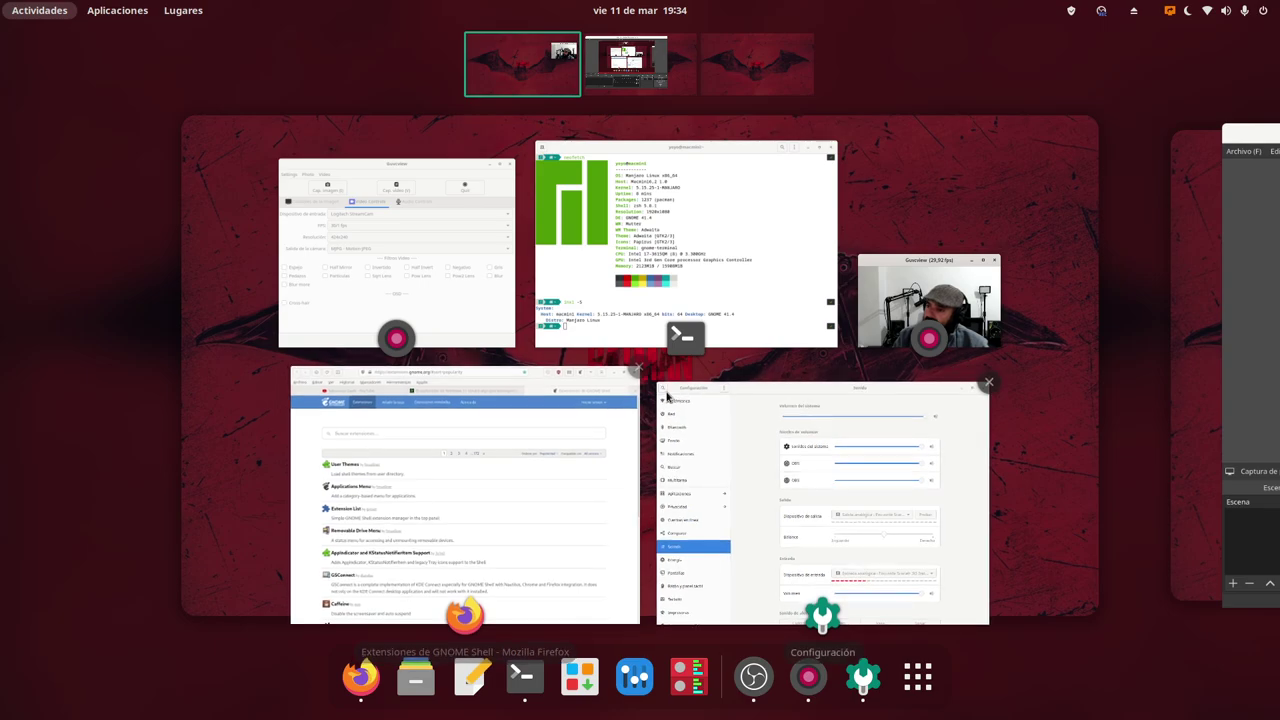
pyautogui.click(580, 452)
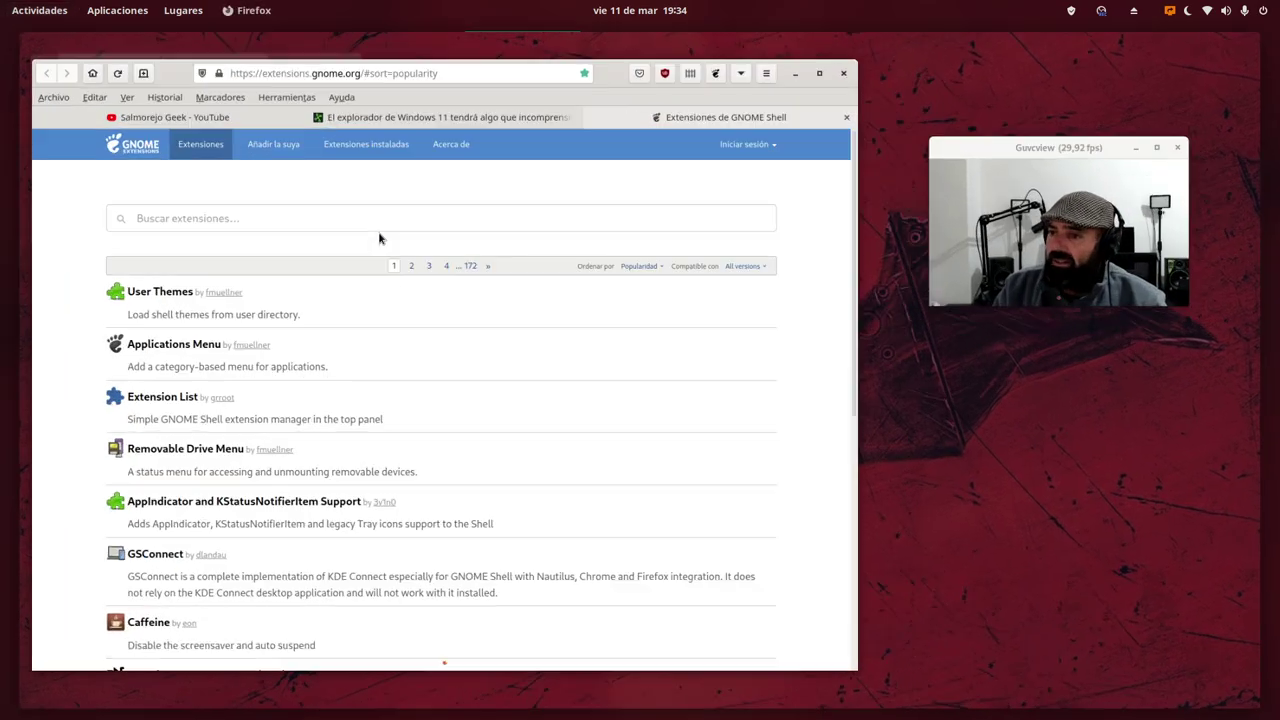
pyautogui.click(162, 88)
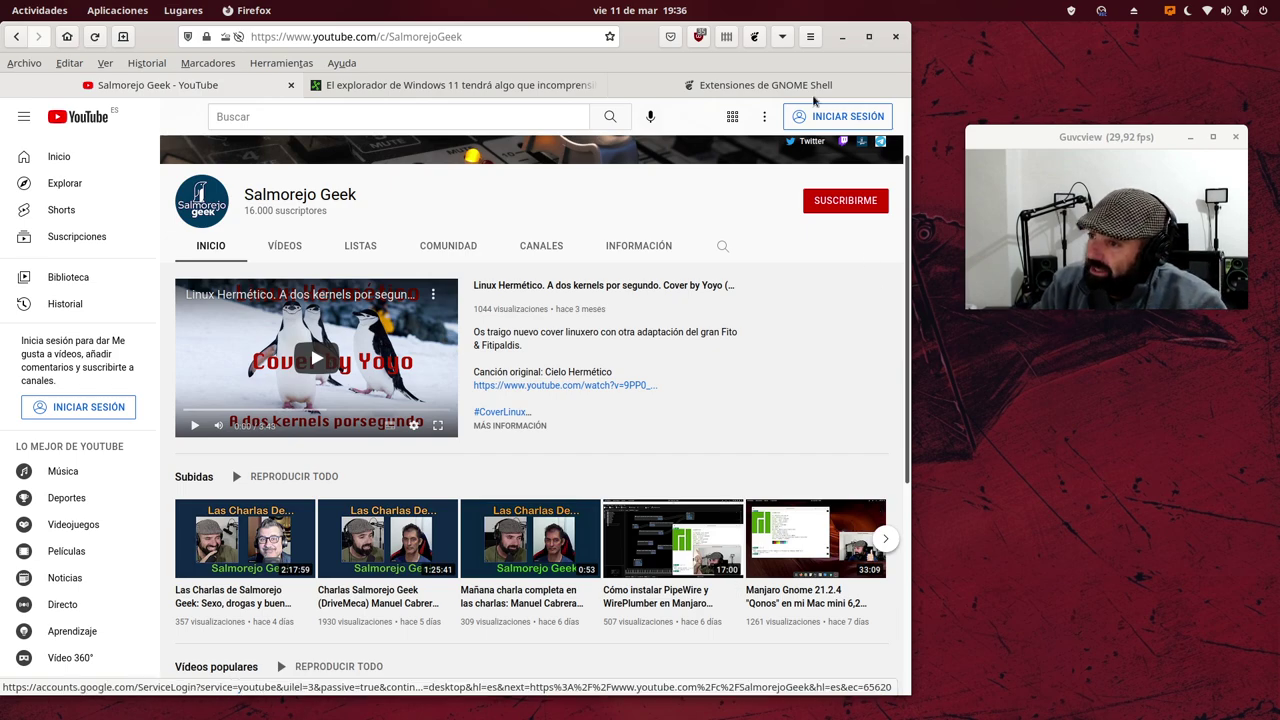
pyautogui.click(767, 88)
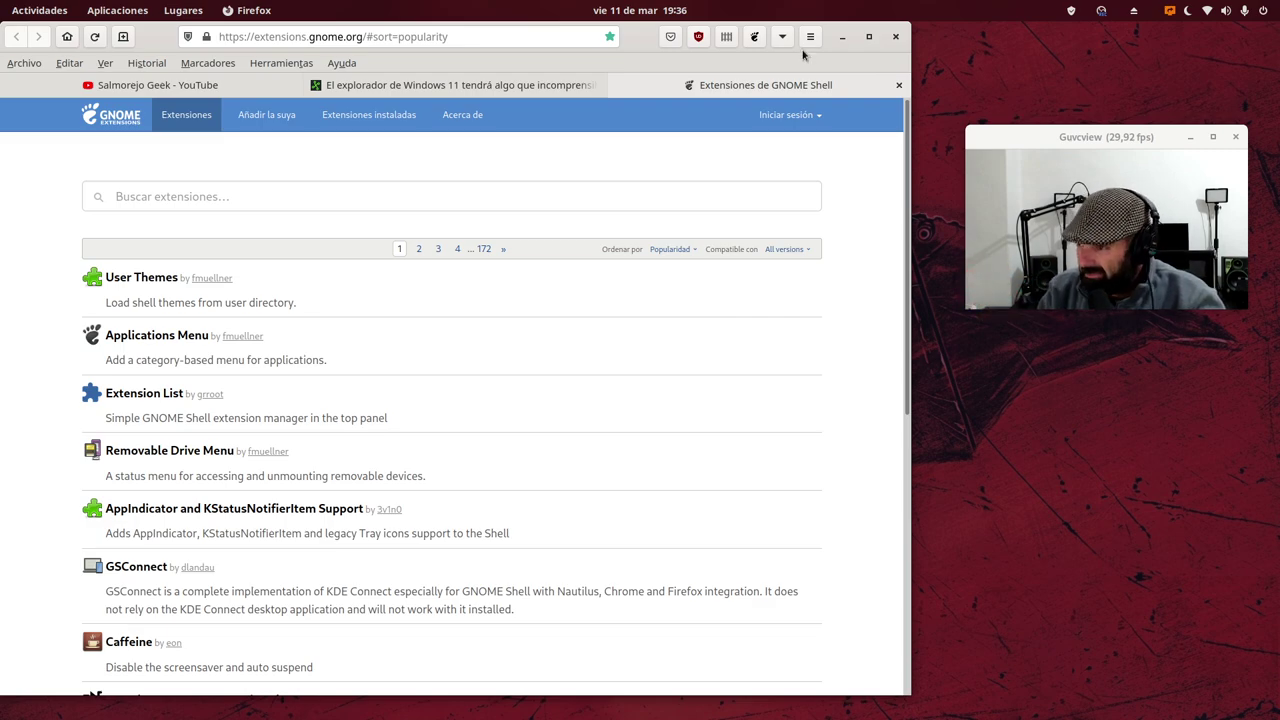
pyautogui.click(842, 36)
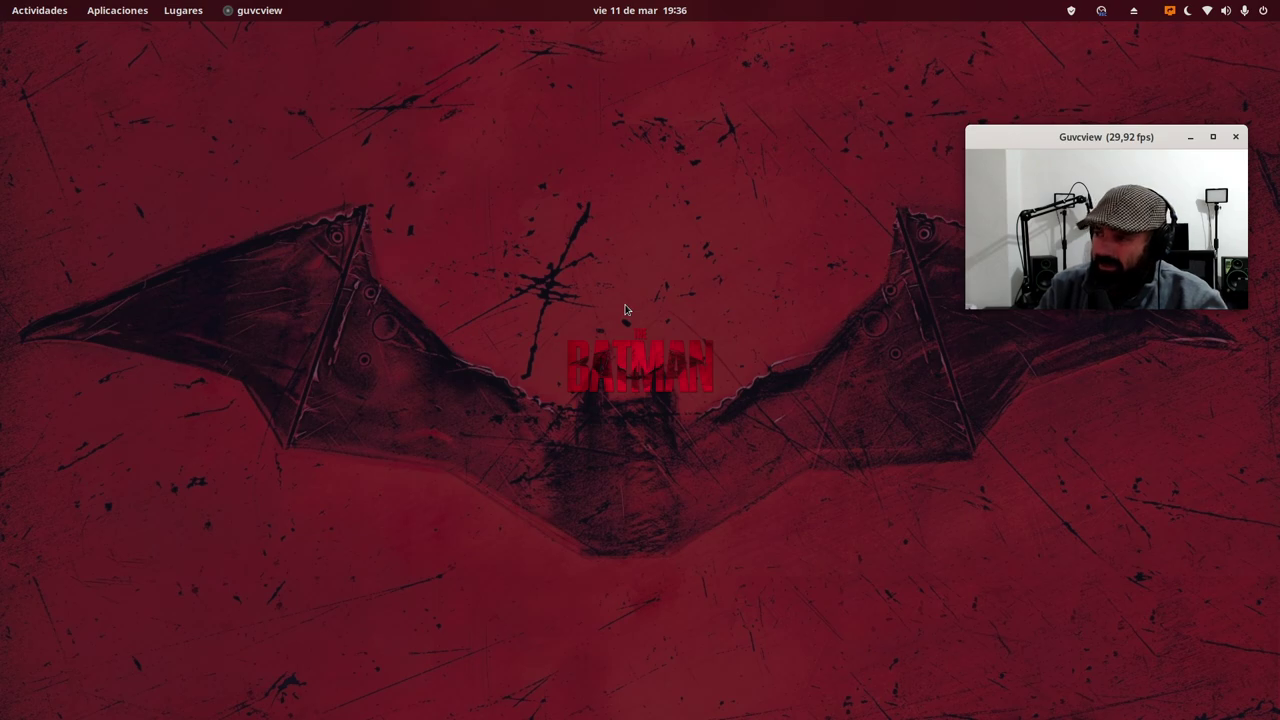
# - Bring the terminal with the system information back to the desktop
pyautogui.moveTo(2, 2)
pyautogui.click(633, 255)
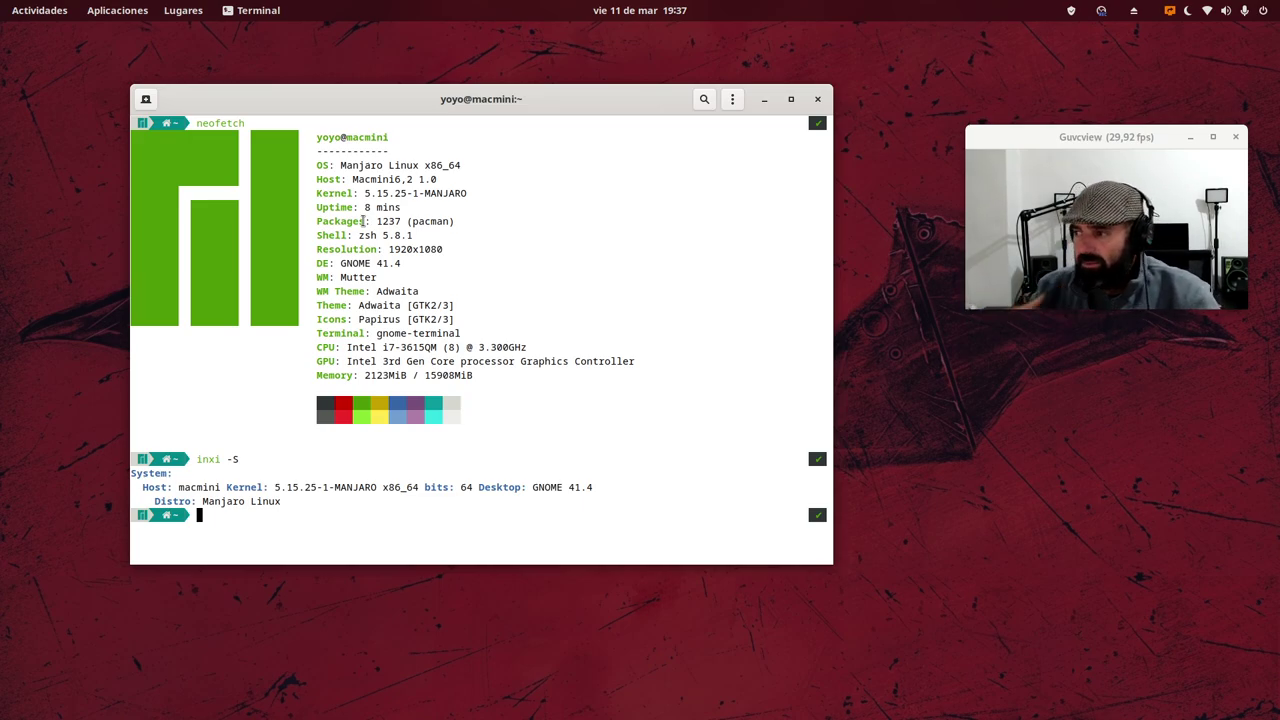
# - Switch to Añadir/Quitar software and move the Guvcview webcam window down, clear of the VLC entry
pyautogui.press('super')
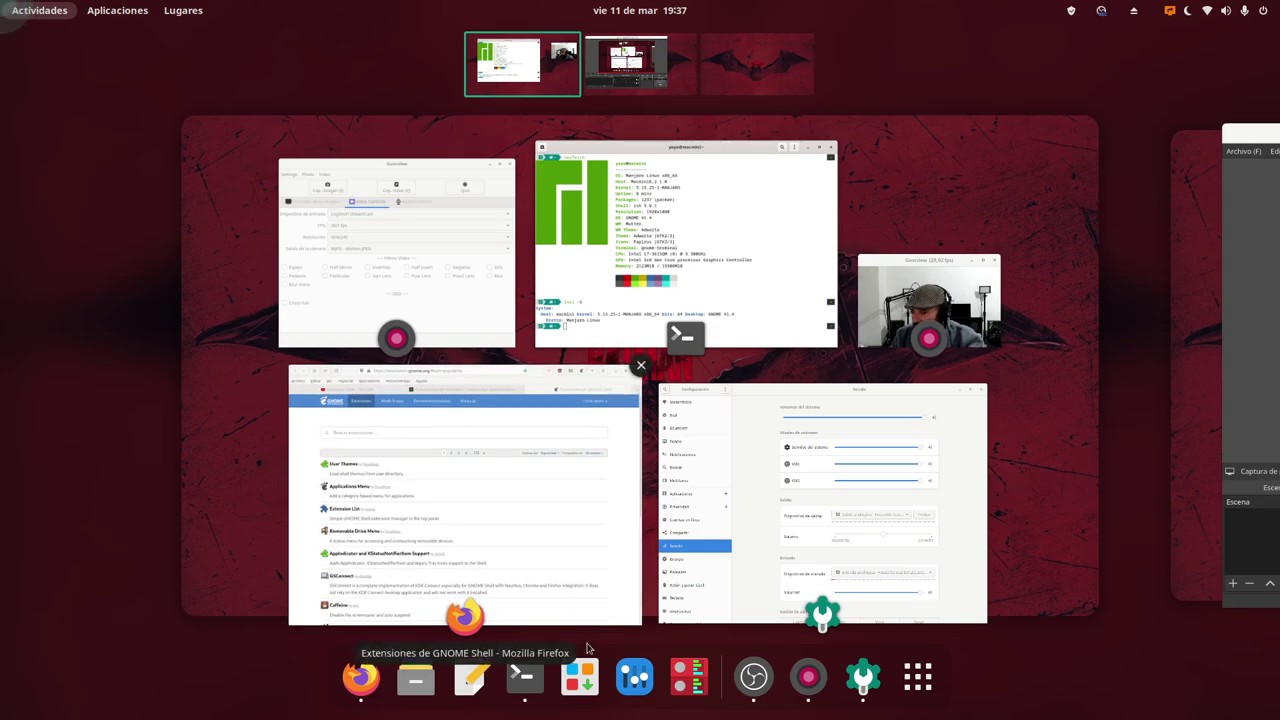
pyautogui.click(560, 310)
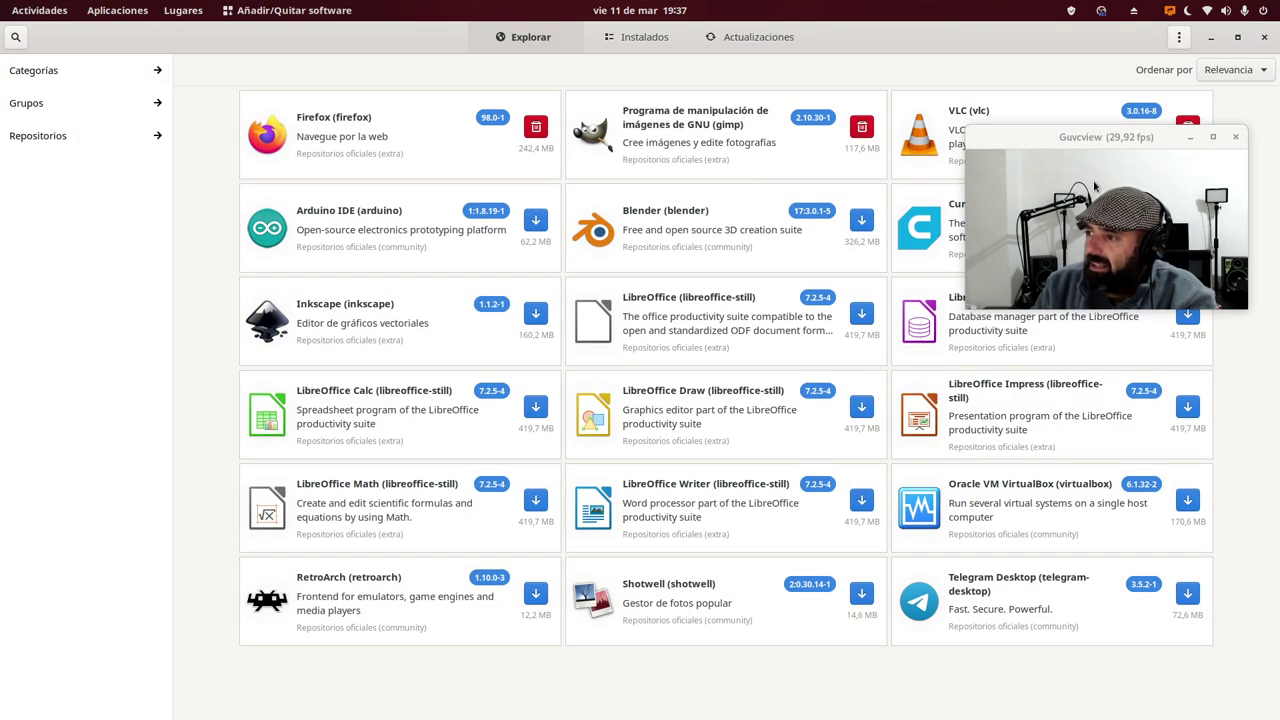
pyautogui.moveTo(1120, 145); pyautogui.dragTo(1116, 400)
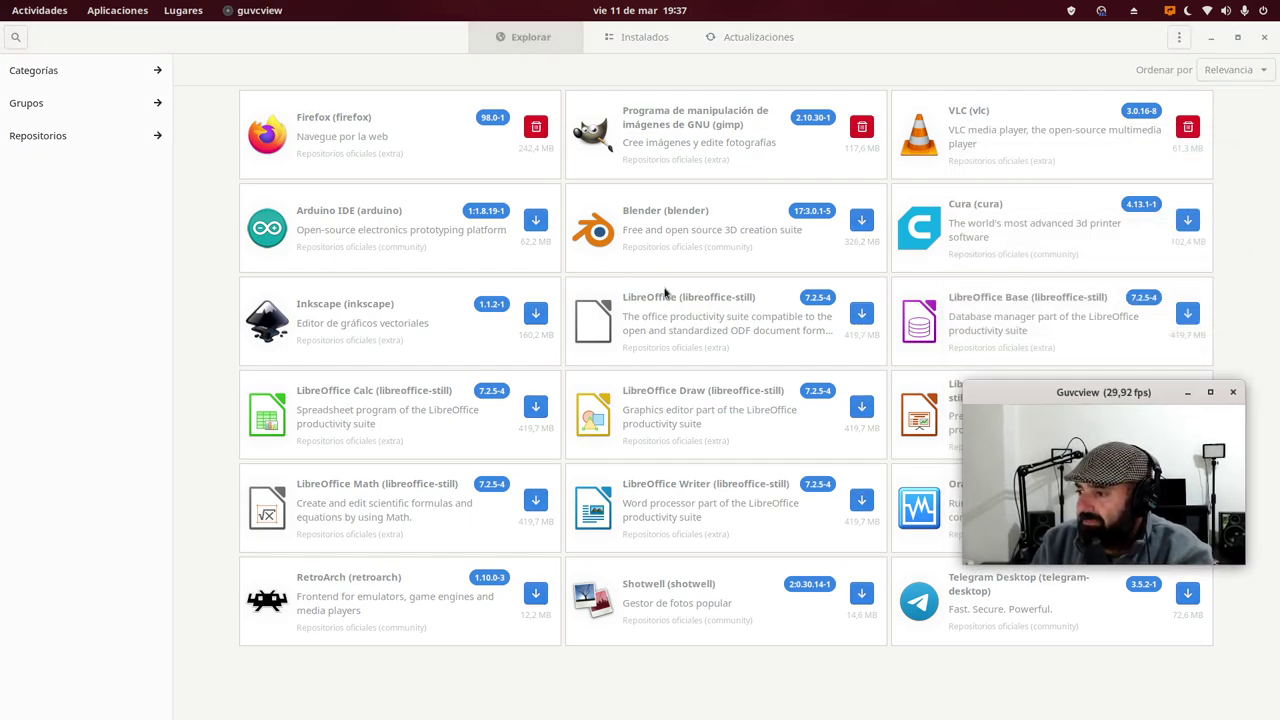
# - Search the software catalogue for the manjaro-gnome-assets package
pyautogui.click(15, 37)
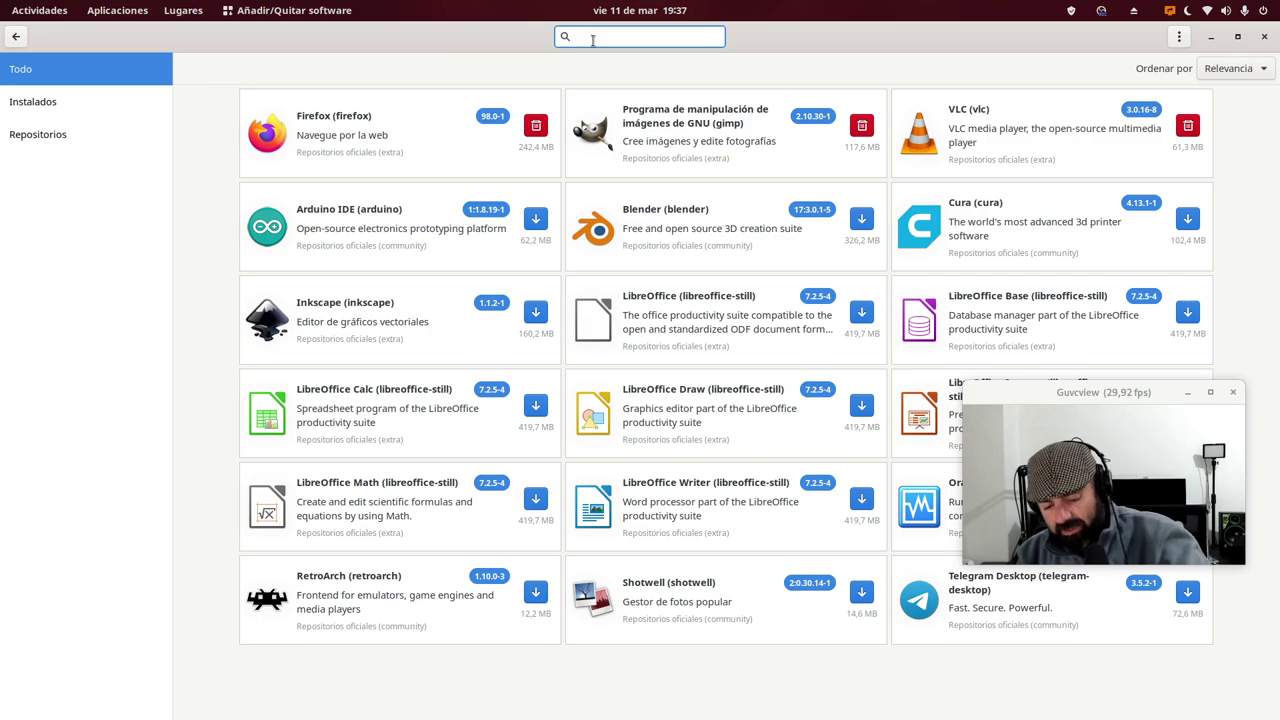
pyautogui.write('manja')
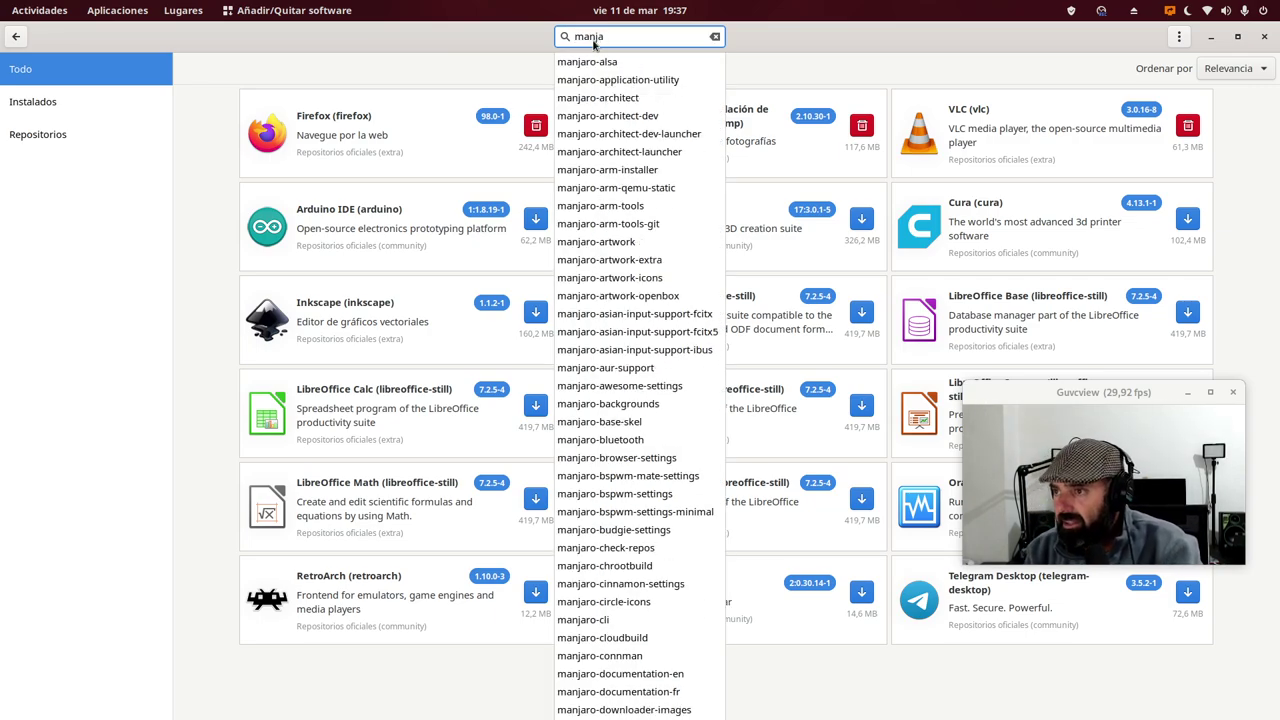
pyautogui.write('ro-g')
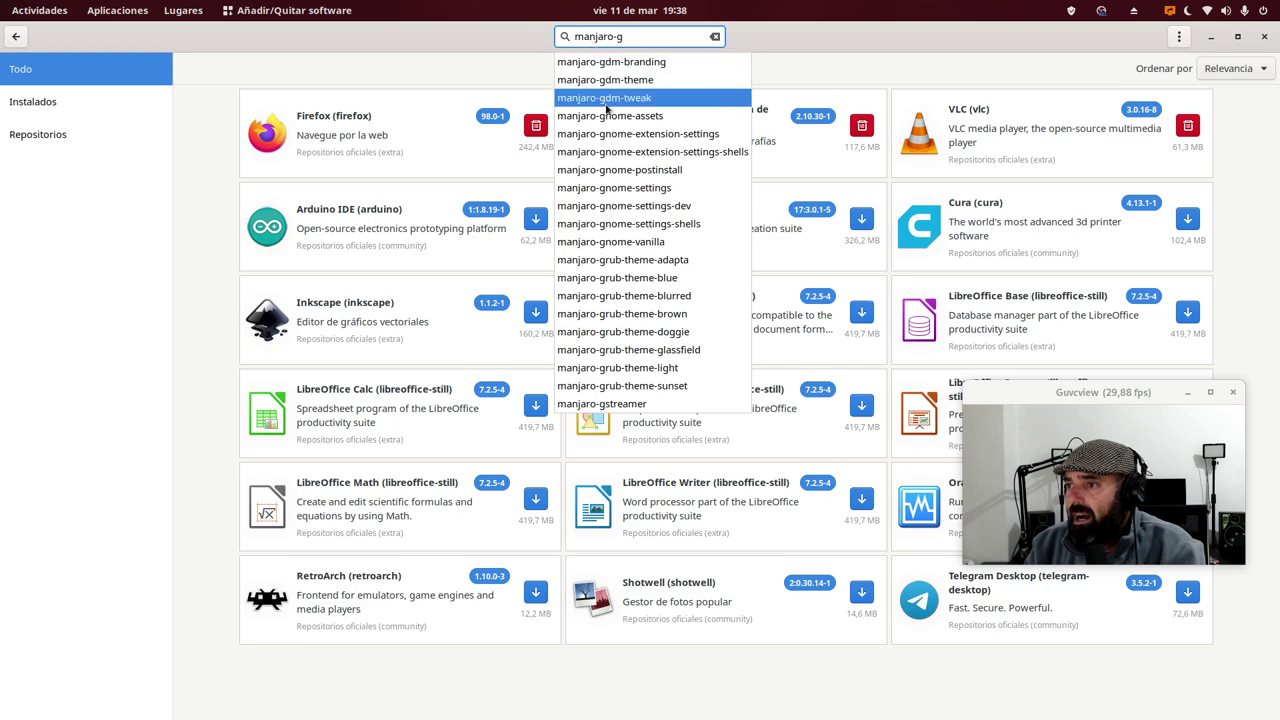
pyautogui.write('nome')
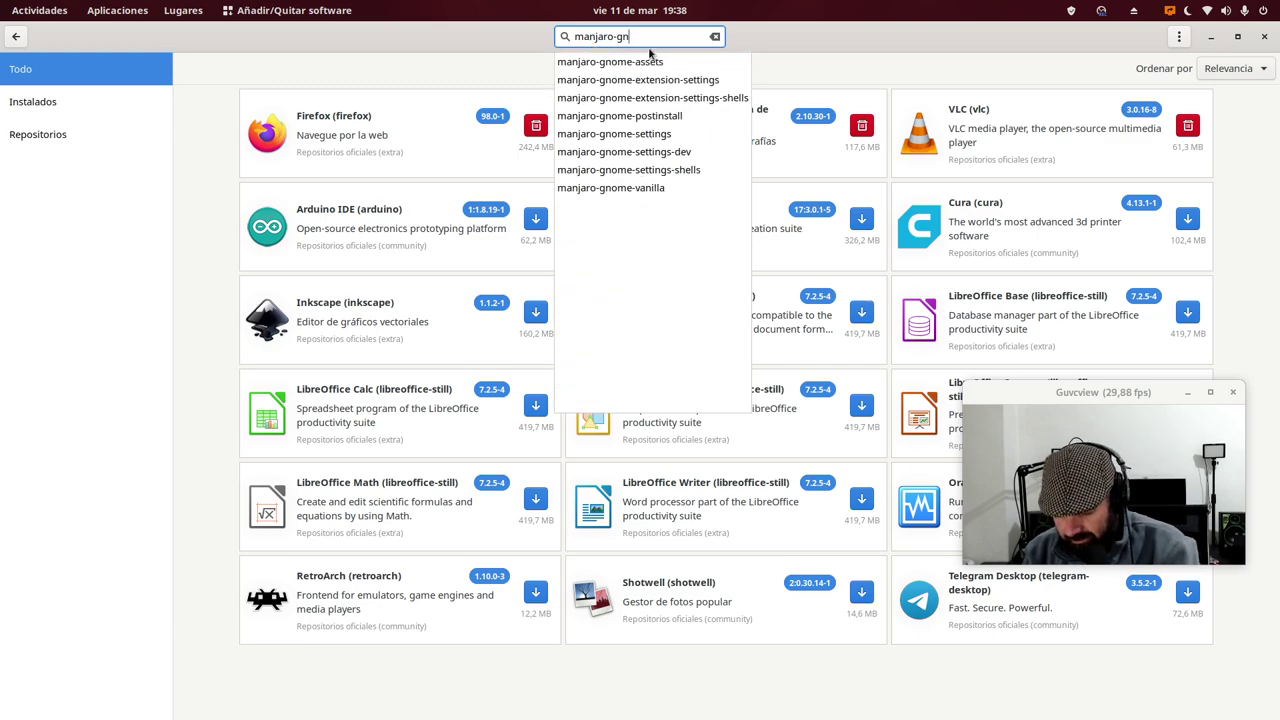
pyautogui.click(646, 62)
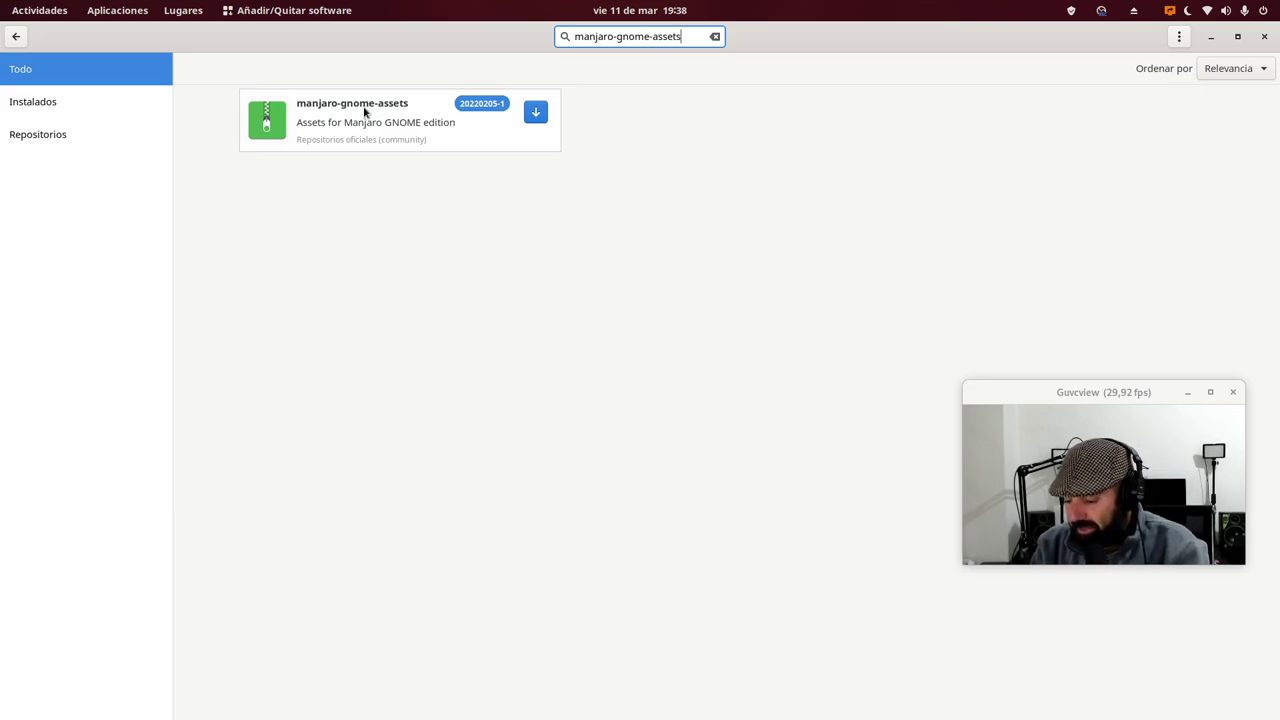
# - Replace the package search with gnome-shell-extension and look through the listed extension packages
pyautogui.press('BackSpace')
pyautogui.press('BackSpace')
pyautogui.press('BackSpace')
pyautogui.press('BackSpace')
pyautogui.press('BackSpace')
pyautogui.press('BackSpace')
pyautogui.press('BackSpace')
pyautogui.press('BackSpace')
pyautogui.press('BackSpace')
pyautogui.press('BackSpace')
pyautogui.press('BackSpace')
pyautogui.press('BackSpace')
pyautogui.press('BackSpace')
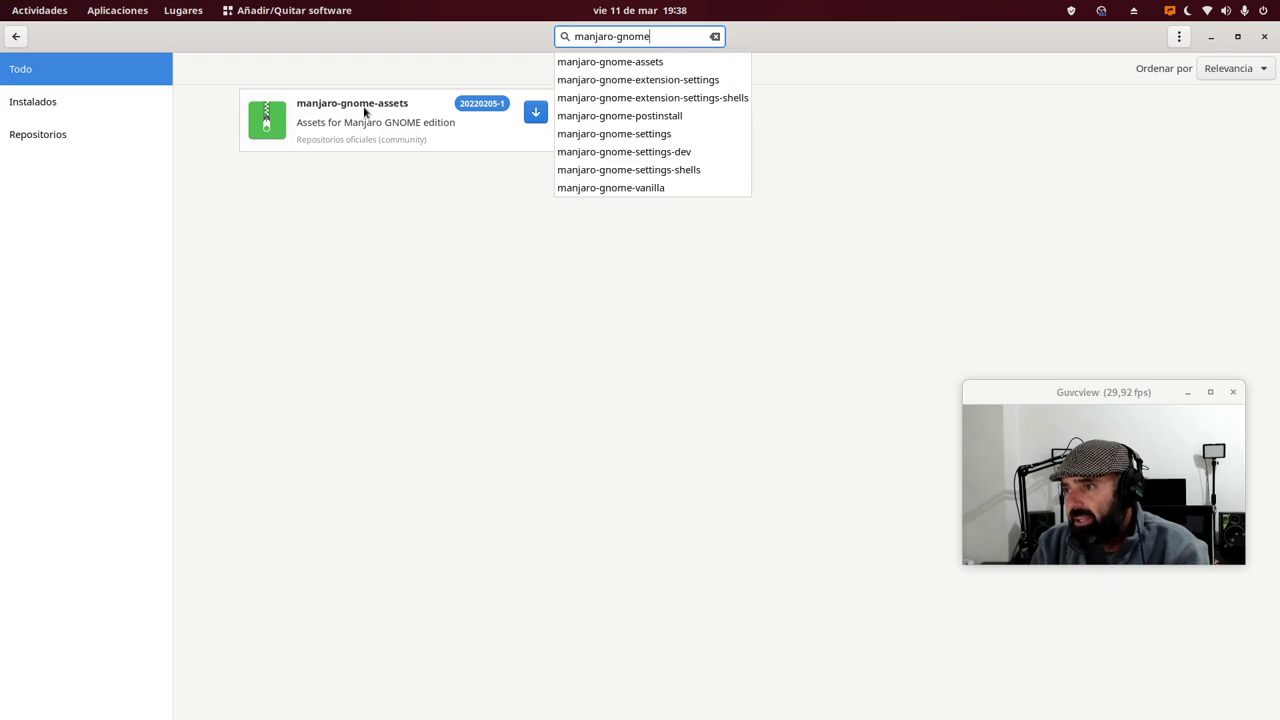
pyautogui.press('BackSpace')
pyautogui.press('BackSpace')
pyautogui.press('BackSpace')
pyautogui.press('BackSpace')
pyautogui.press('BackSpace')
pyautogui.press('BackSpace')
pyautogui.press('BackSpace')
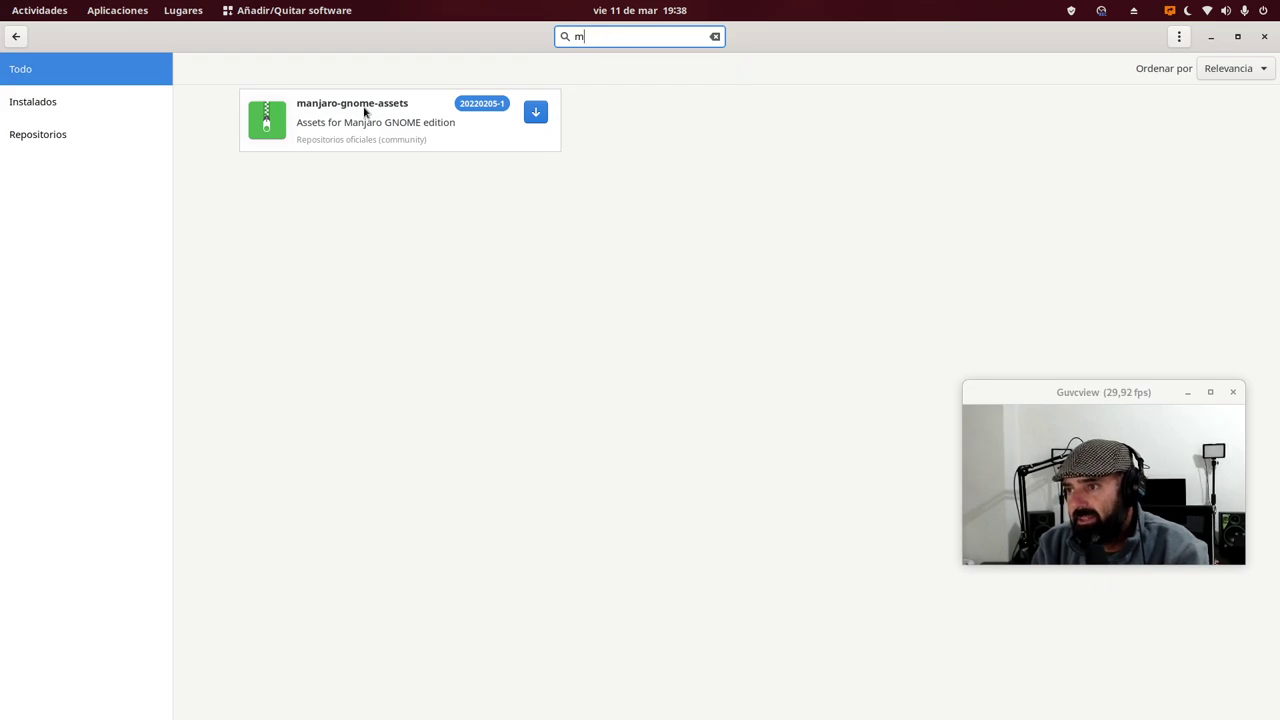
pyautogui.write('g')
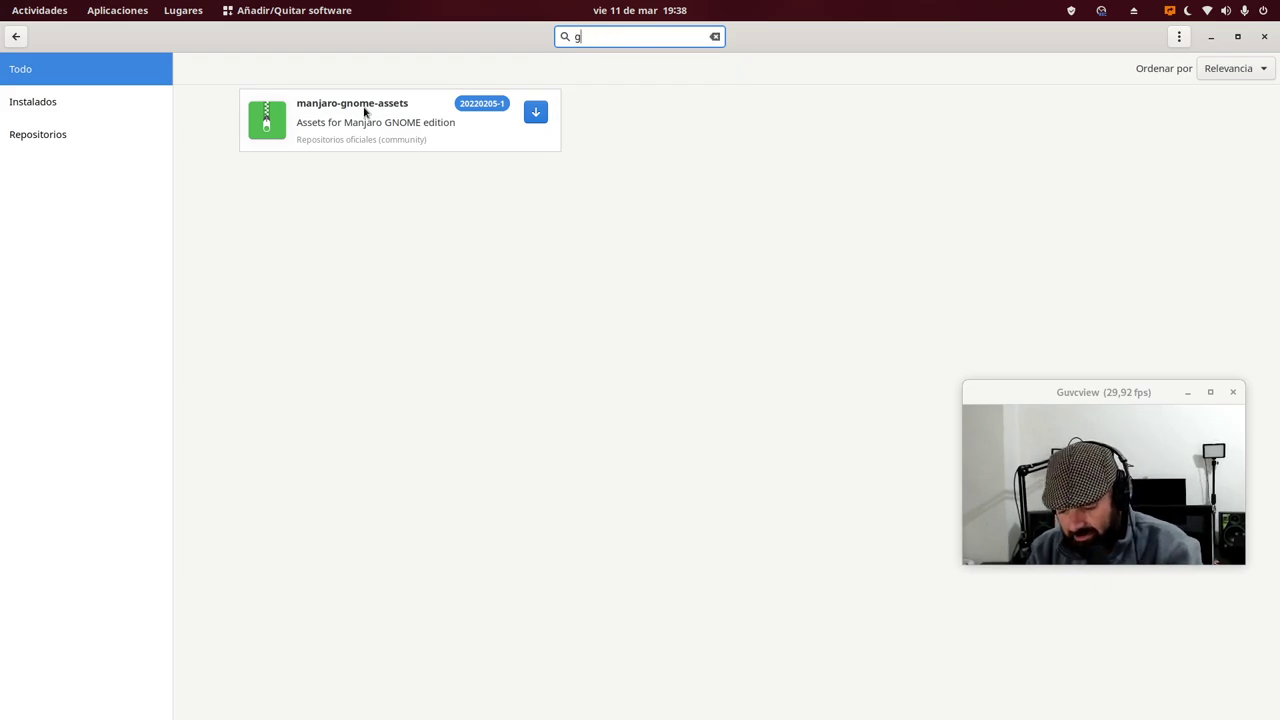
pyautogui.write('nome')
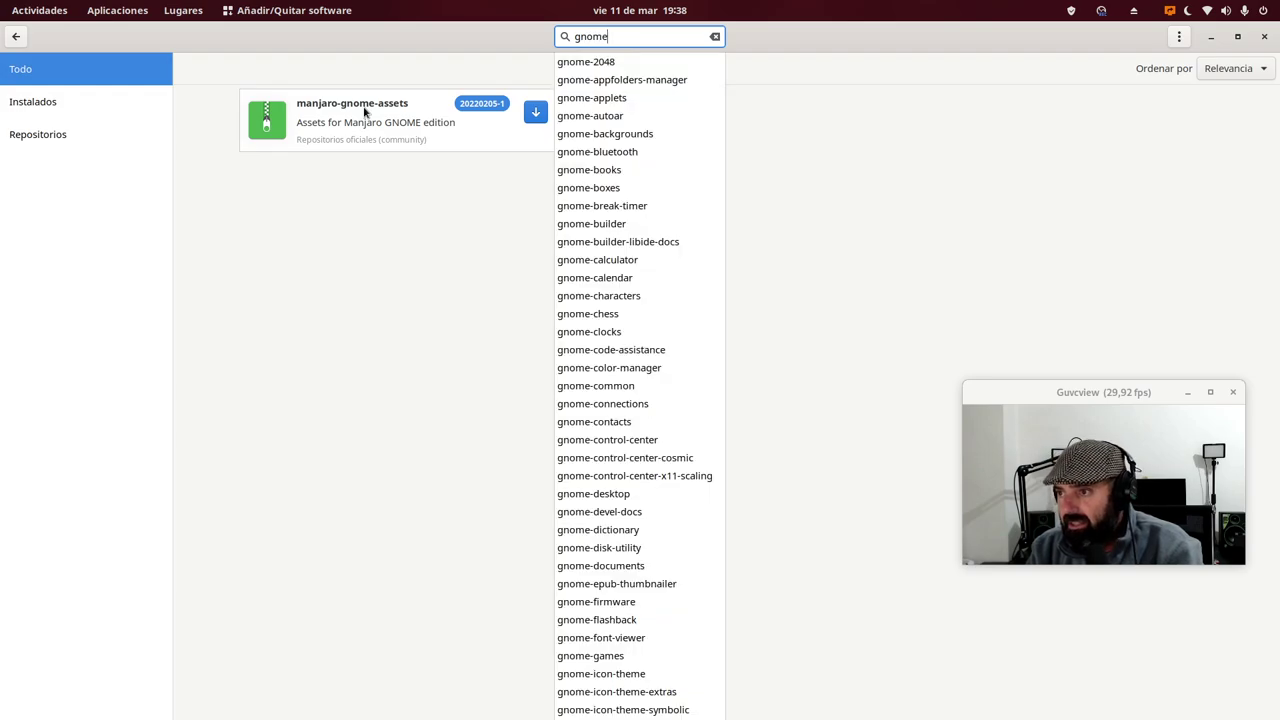
pyautogui.write('-')
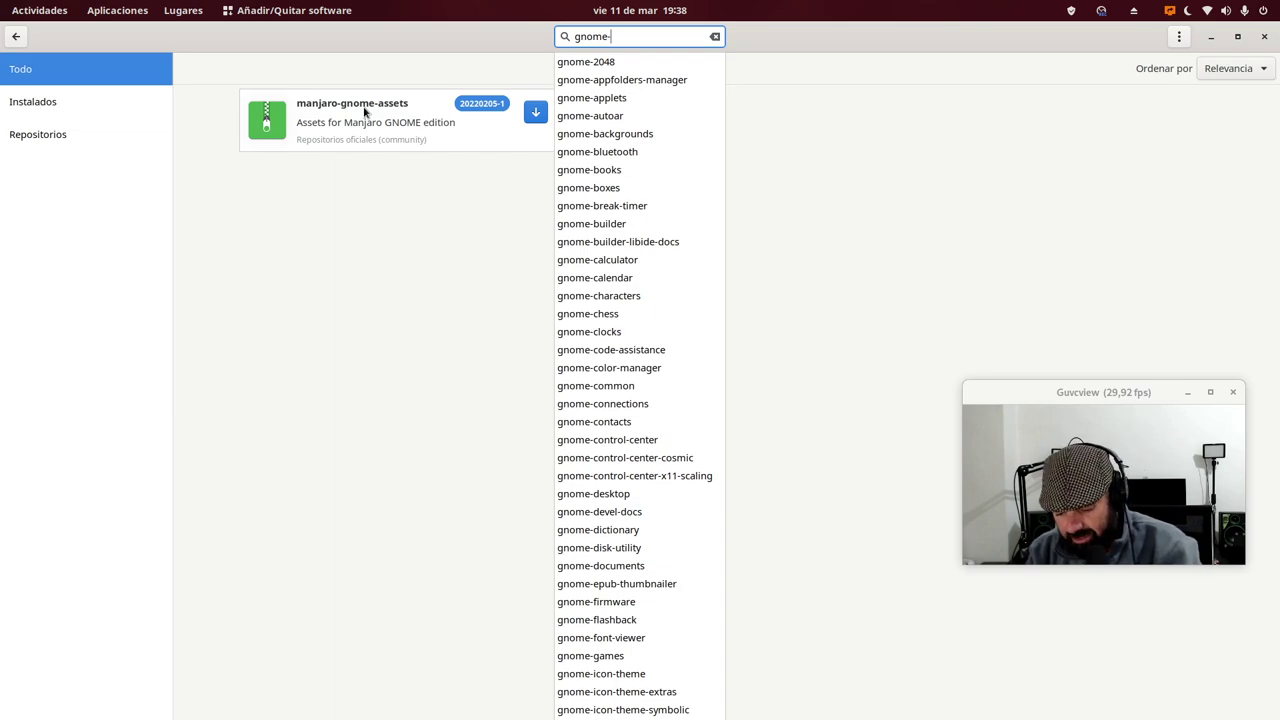
pyautogui.write('shell')
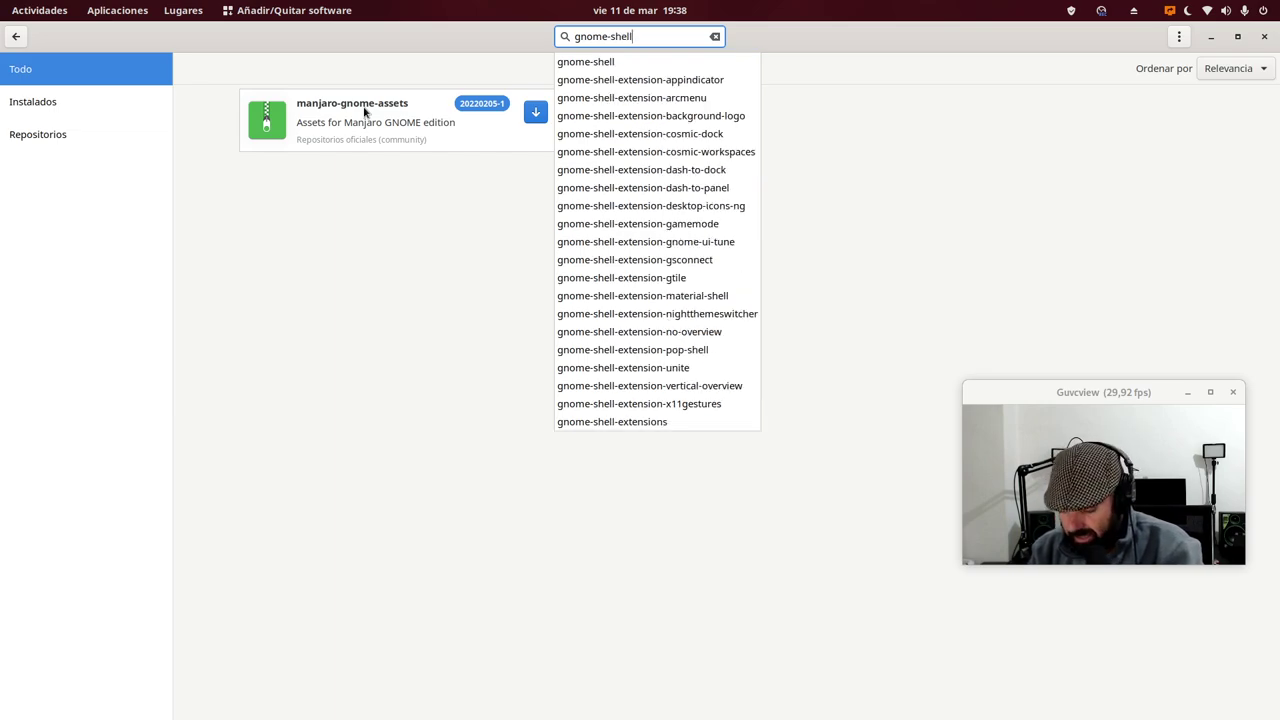
pyautogui.write('-e')
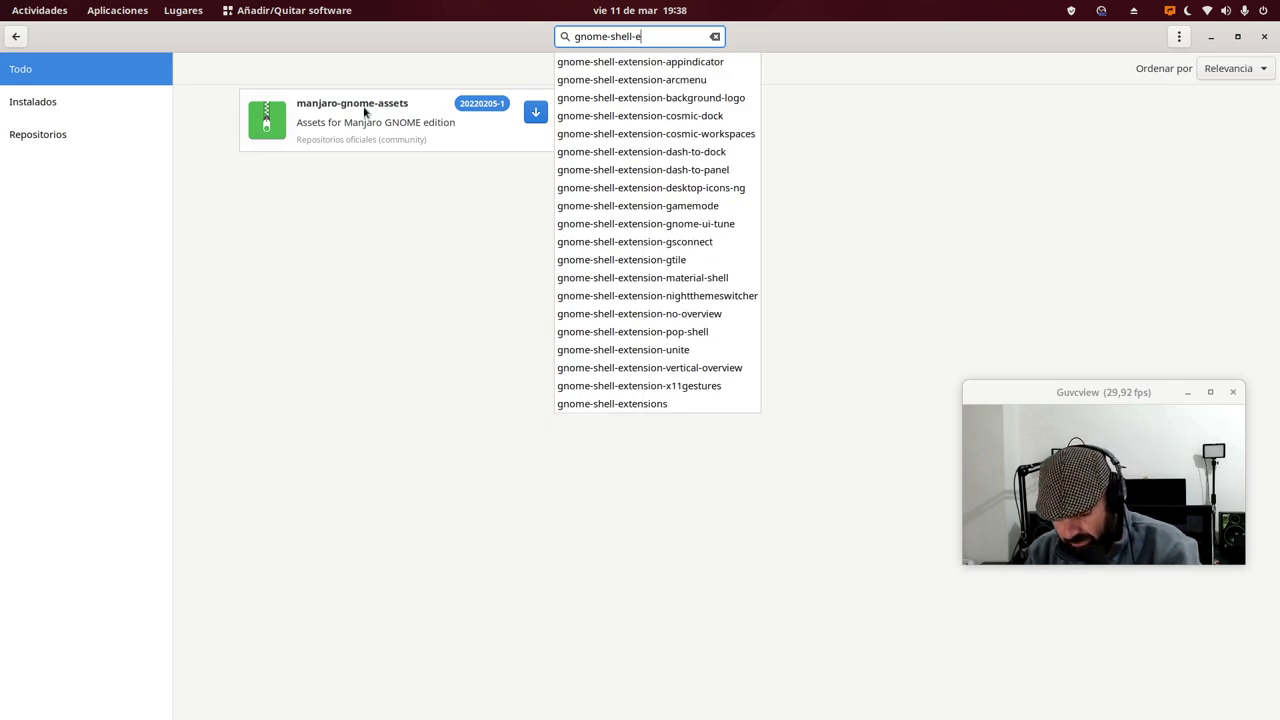
pyautogui.write('xtension')
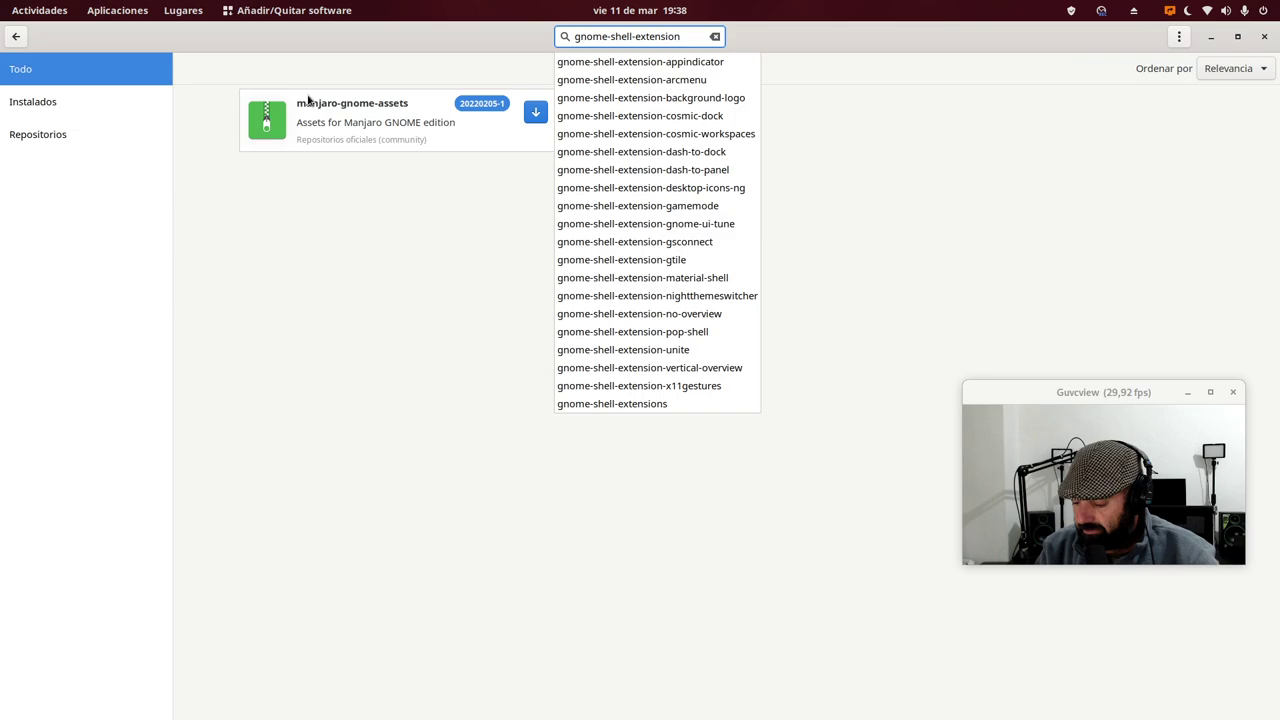
pyautogui.press('Return')
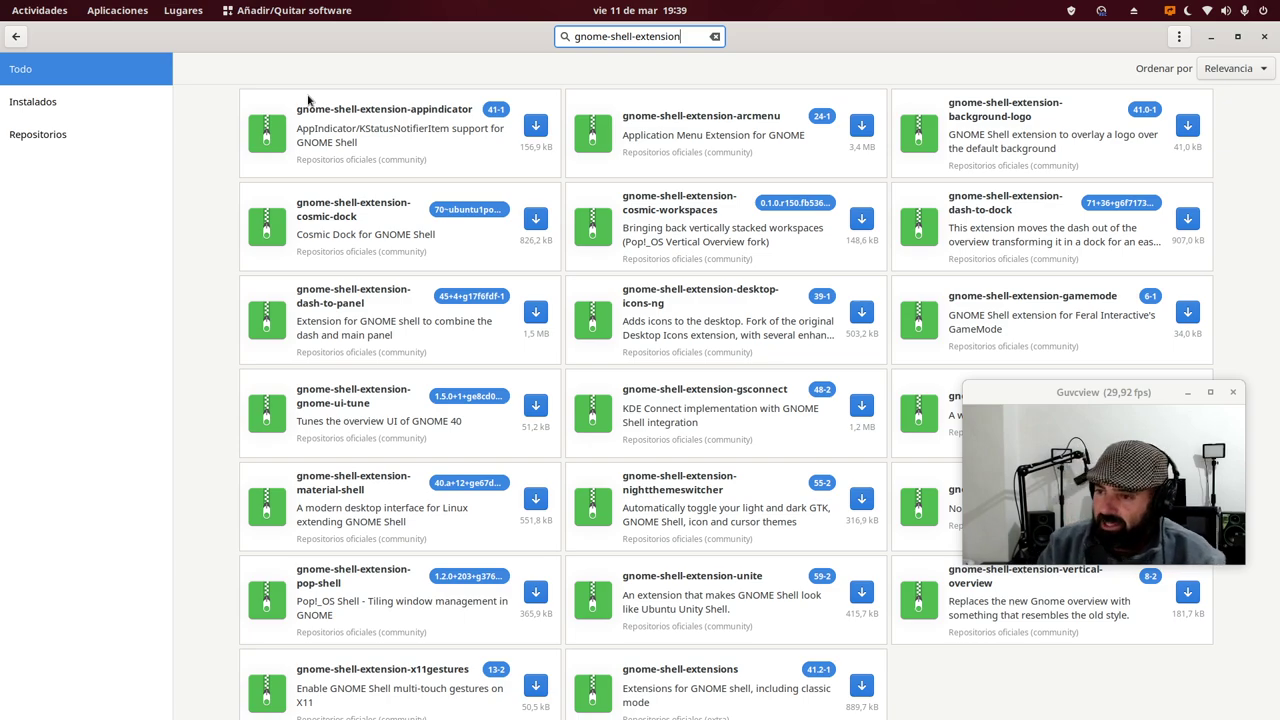
pyautogui.scroll(-1, 500, 350)
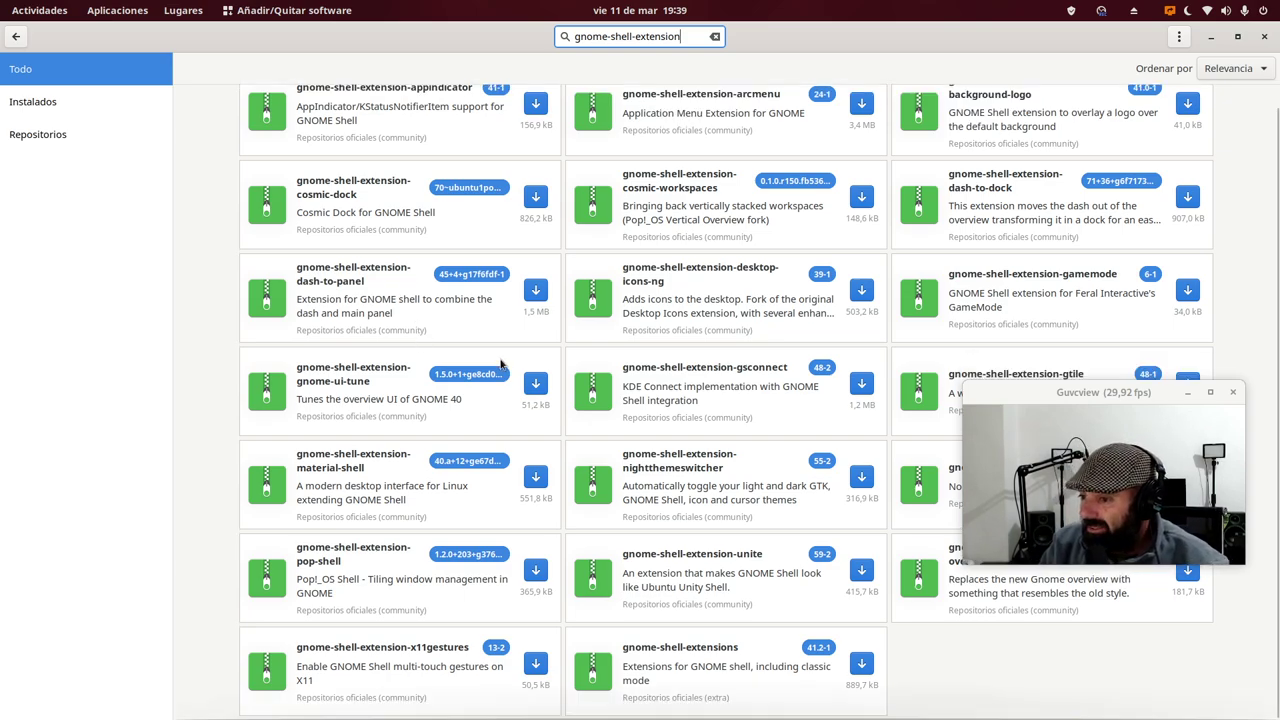
pyautogui.scroll(1, 540, 364)
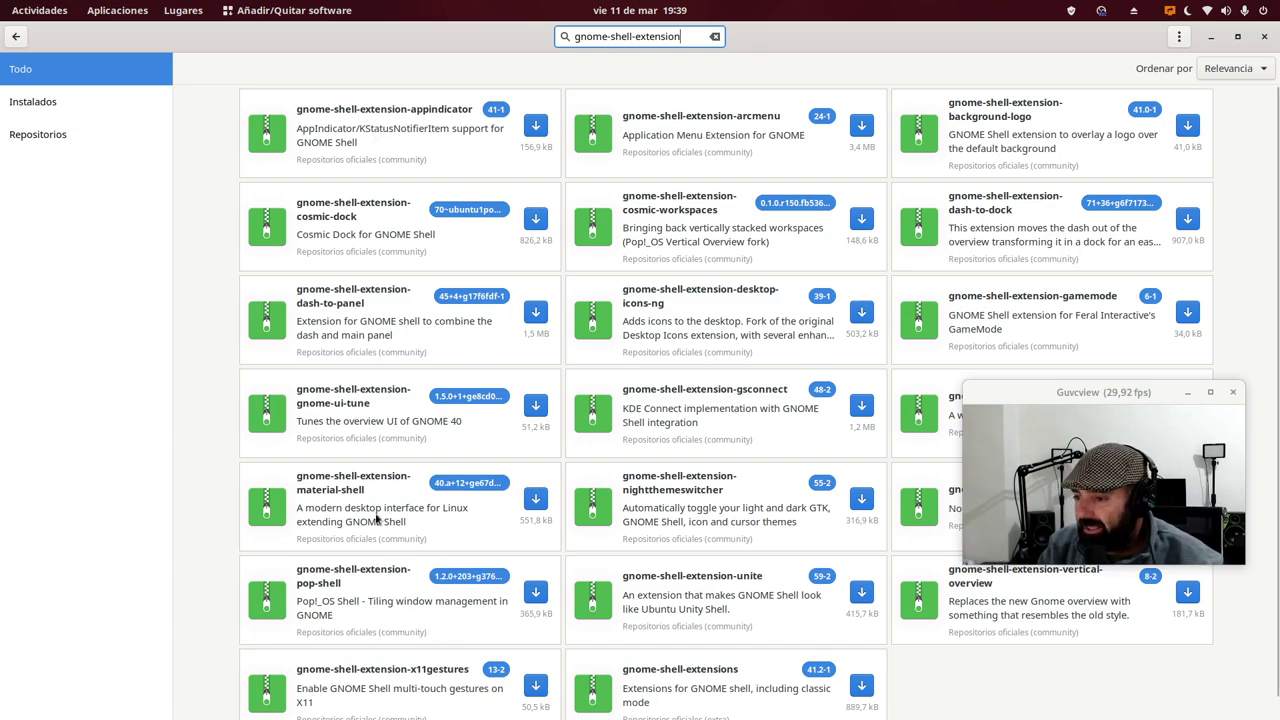
# - Look through the remaining gnome-shell-extension packages and move the Guvcview webcam window slightly up
pyautogui.scroll(-1, 726, 500)
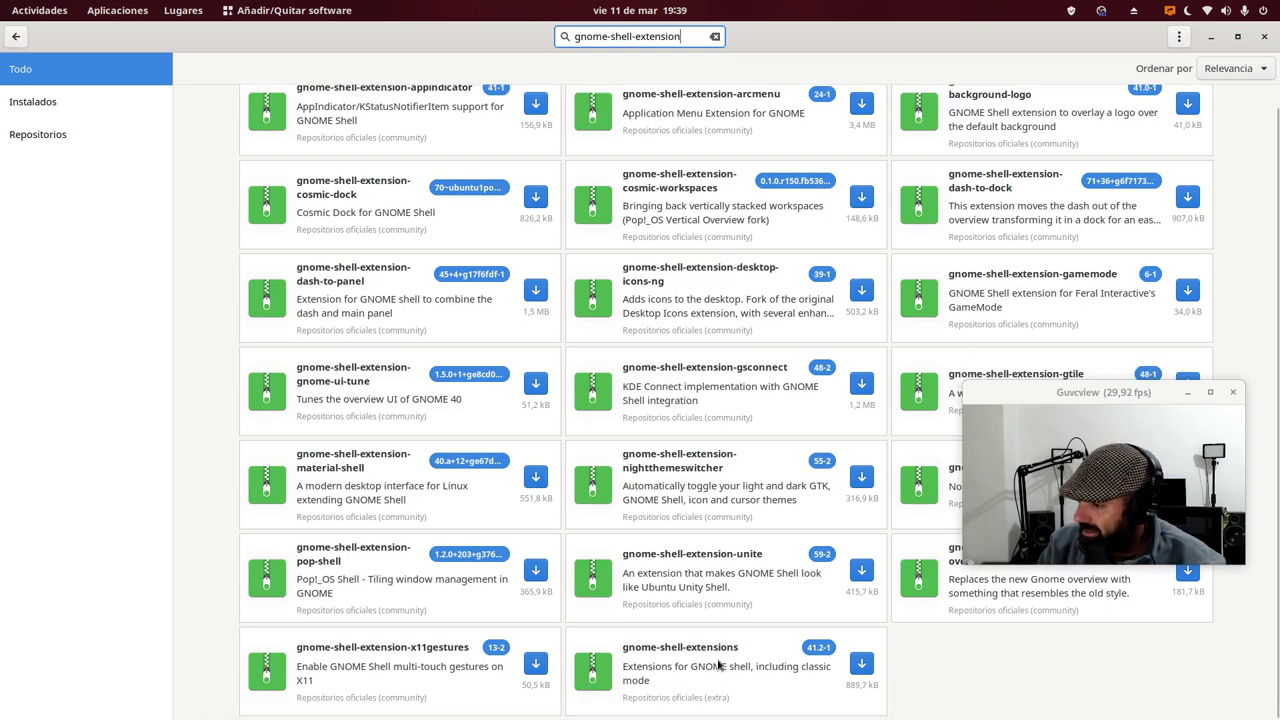
pyautogui.scroll(1, 718, 665)
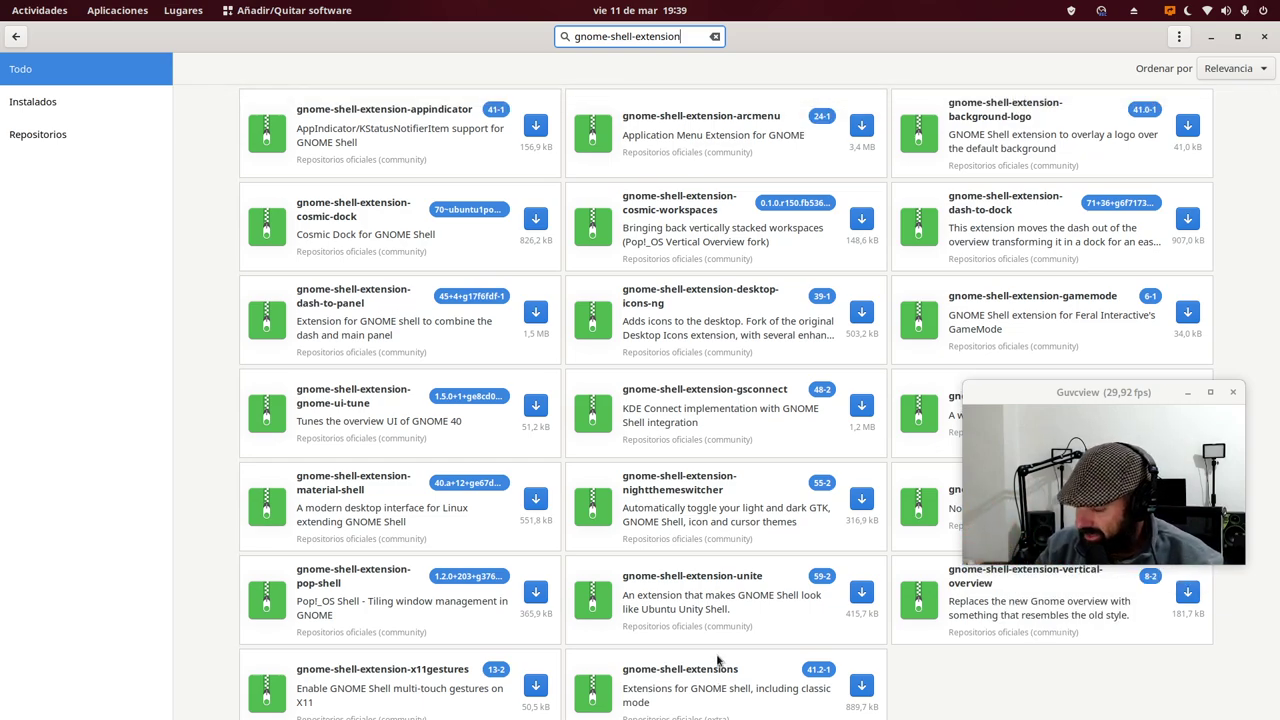
pyautogui.moveTo(1105, 401); pyautogui.dragTo(1100, 358)
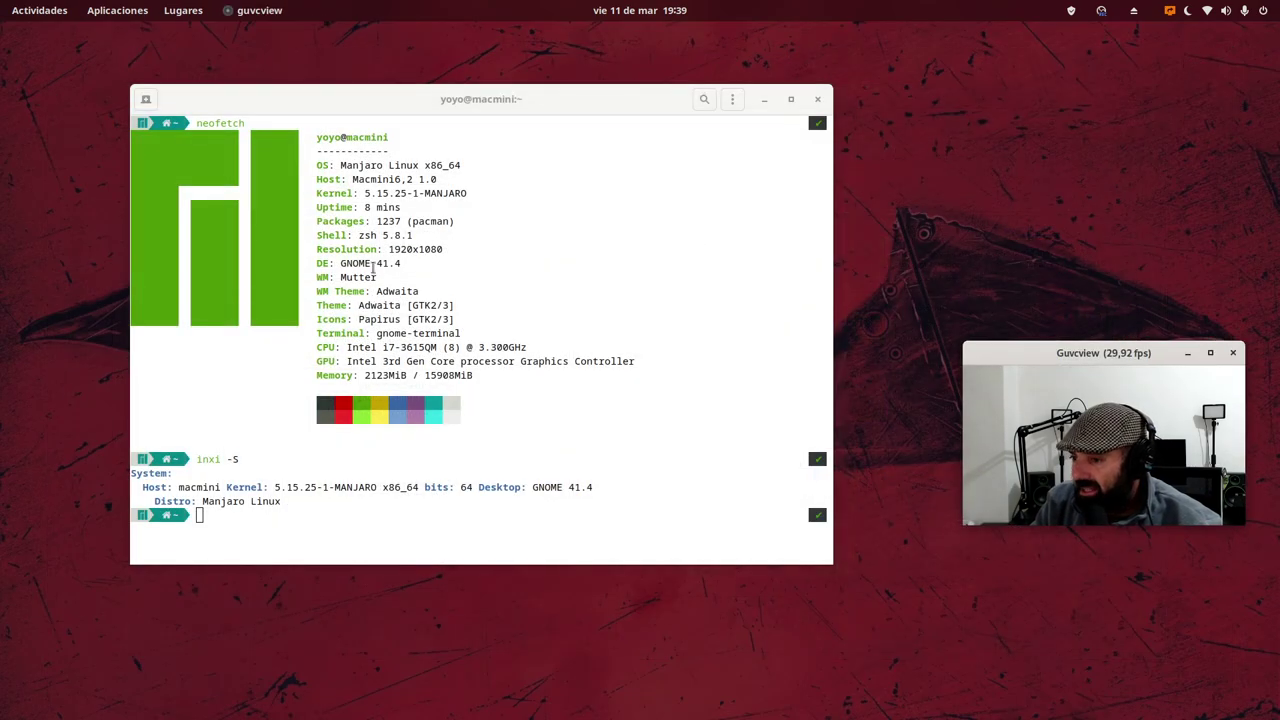
# - Switch to the Firefox window with the GNOME Shell extensions site and show its installed extensions page
pyautogui.press('super')
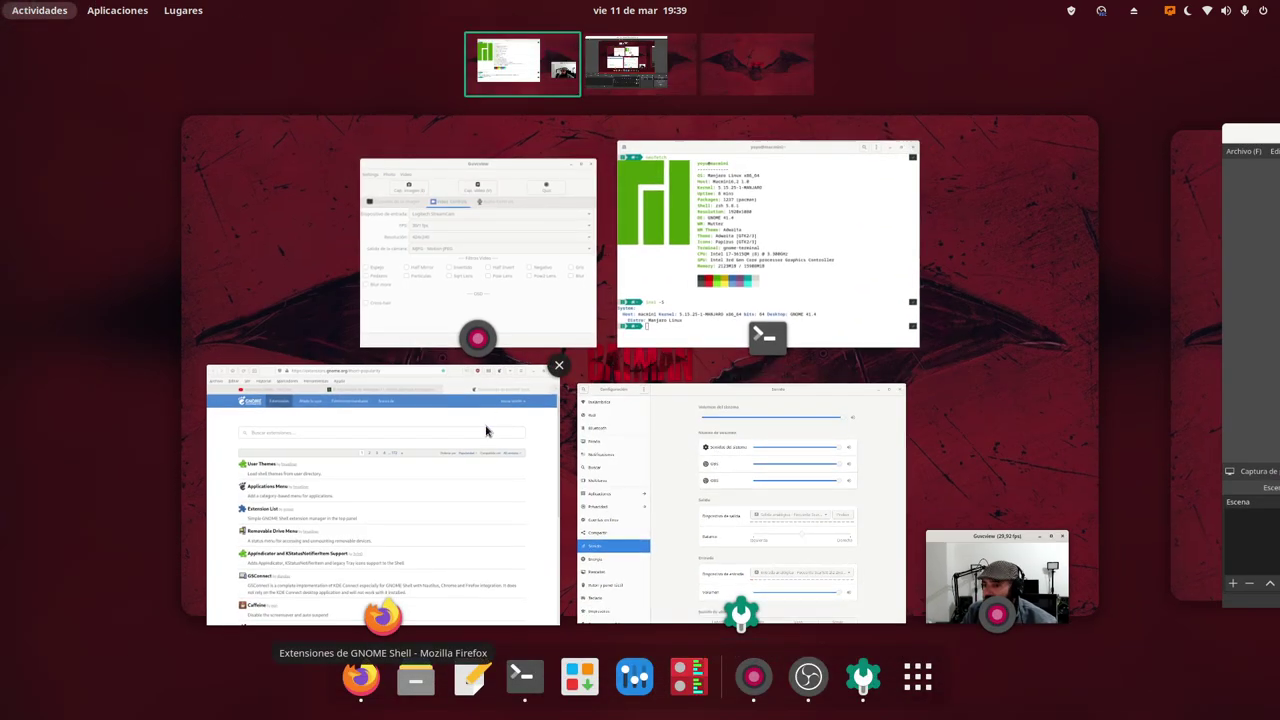
pyautogui.click(486, 430)
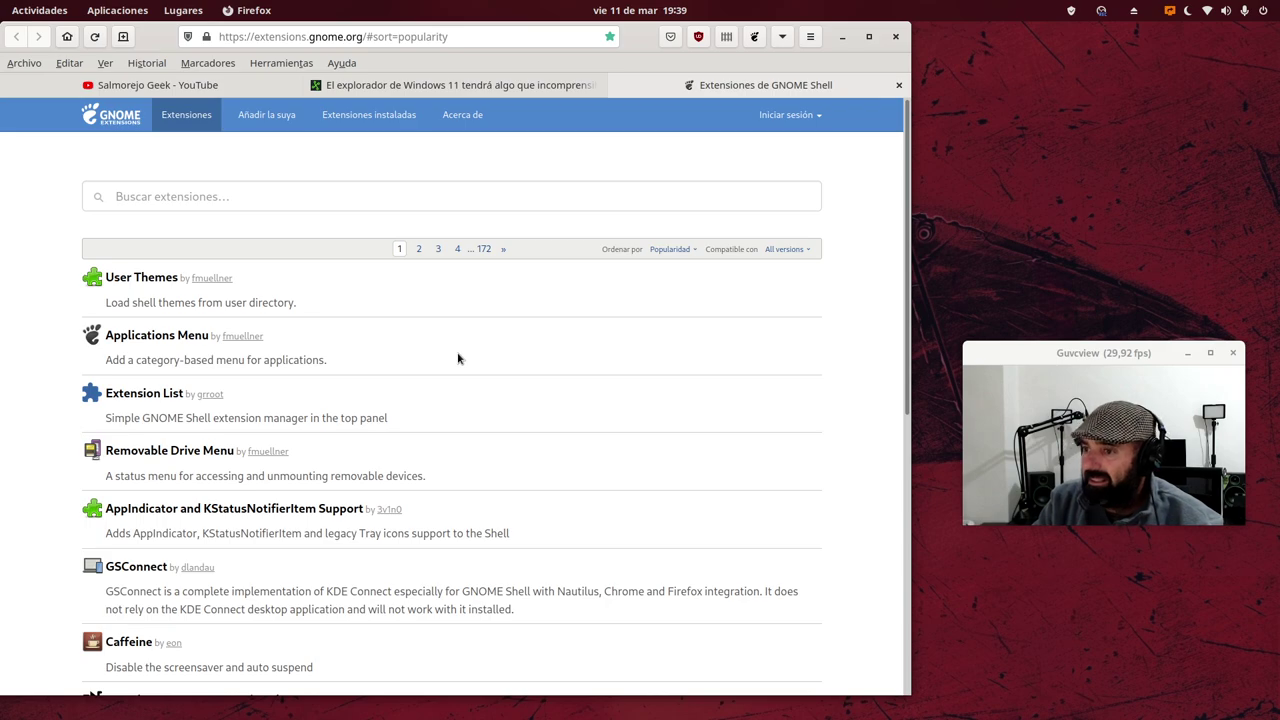
pyautogui.click(389, 127)
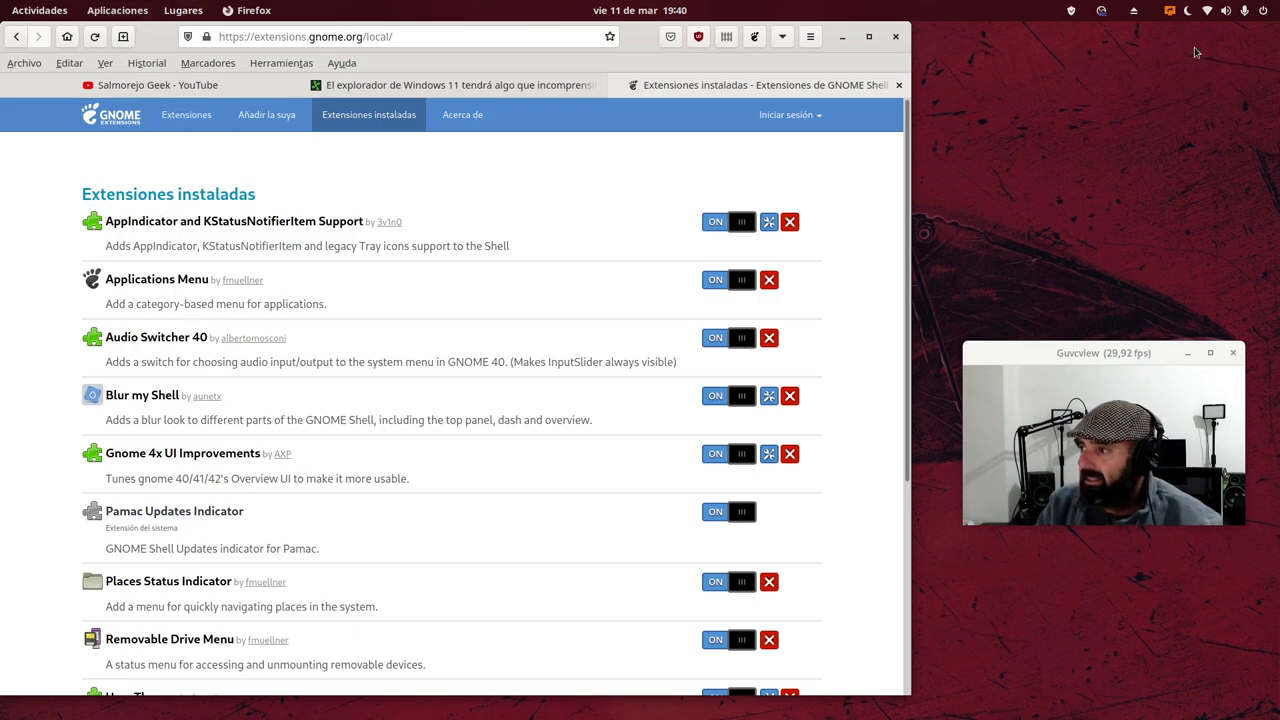
# - View the audio output and input entries in the system menu and the Activities overview, closing each again
pyautogui.click(1222, 20)
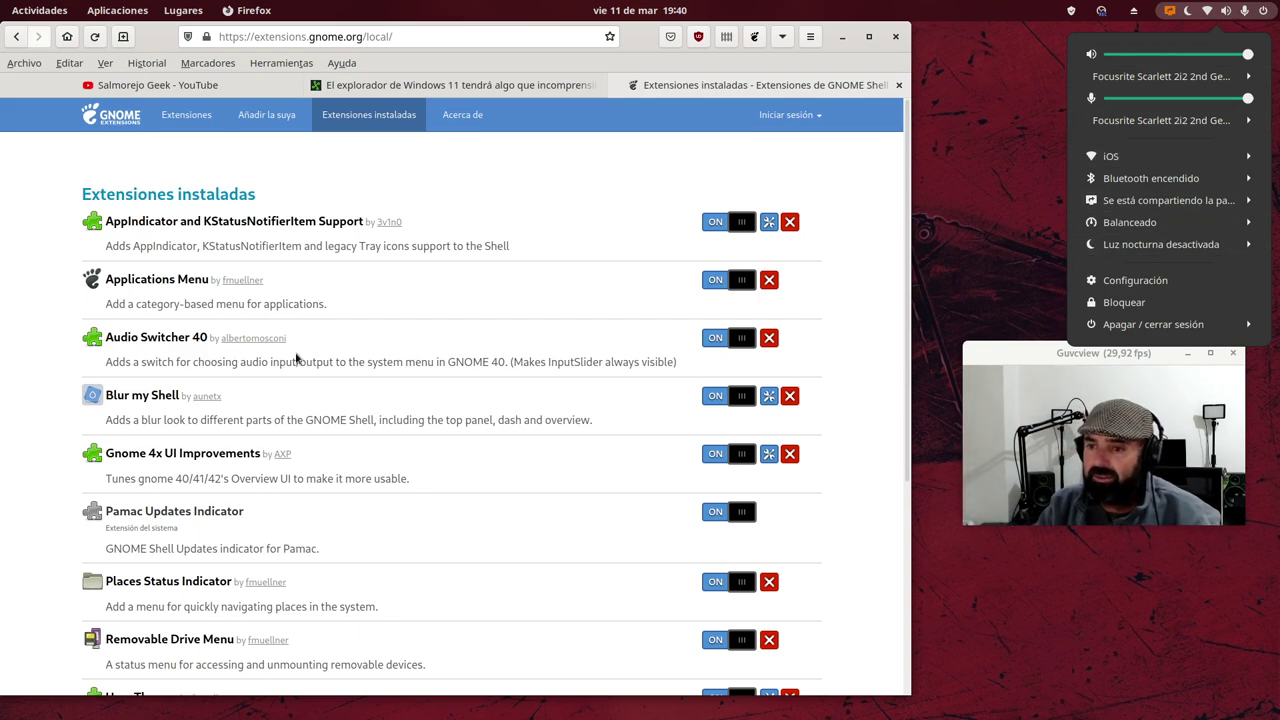
pyautogui.click(549, 200)
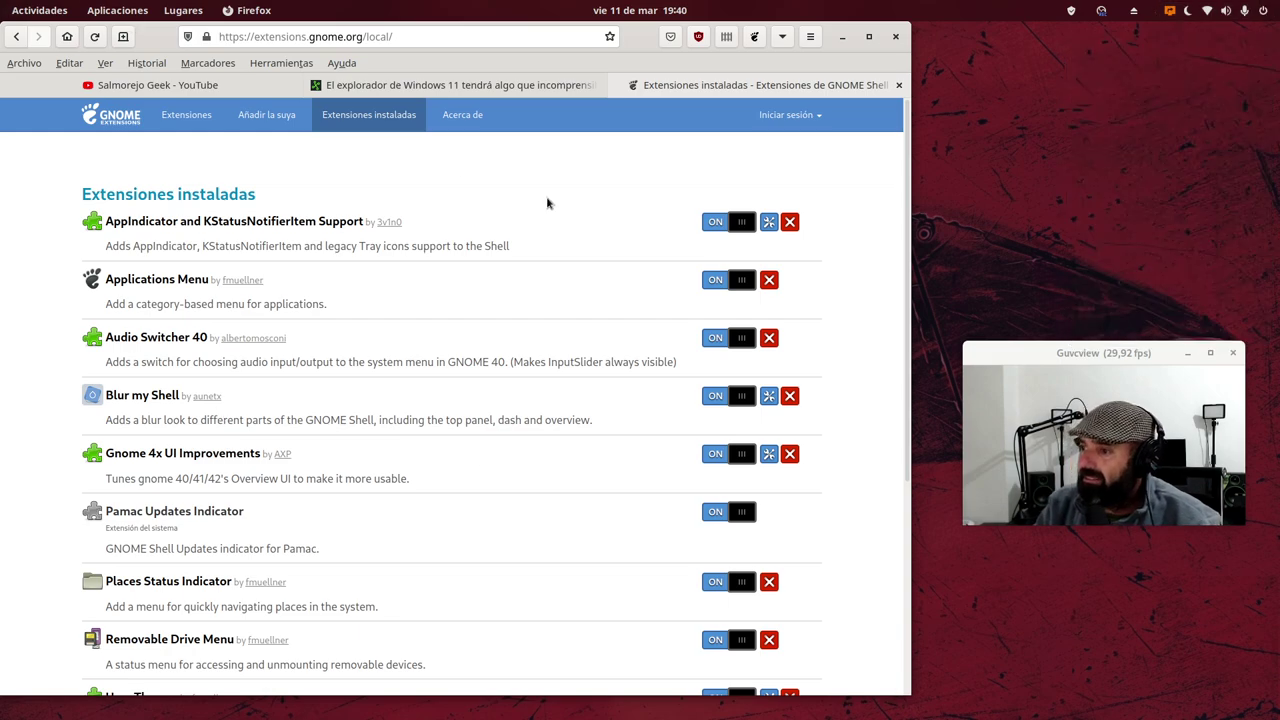
pyautogui.click(41, 9)
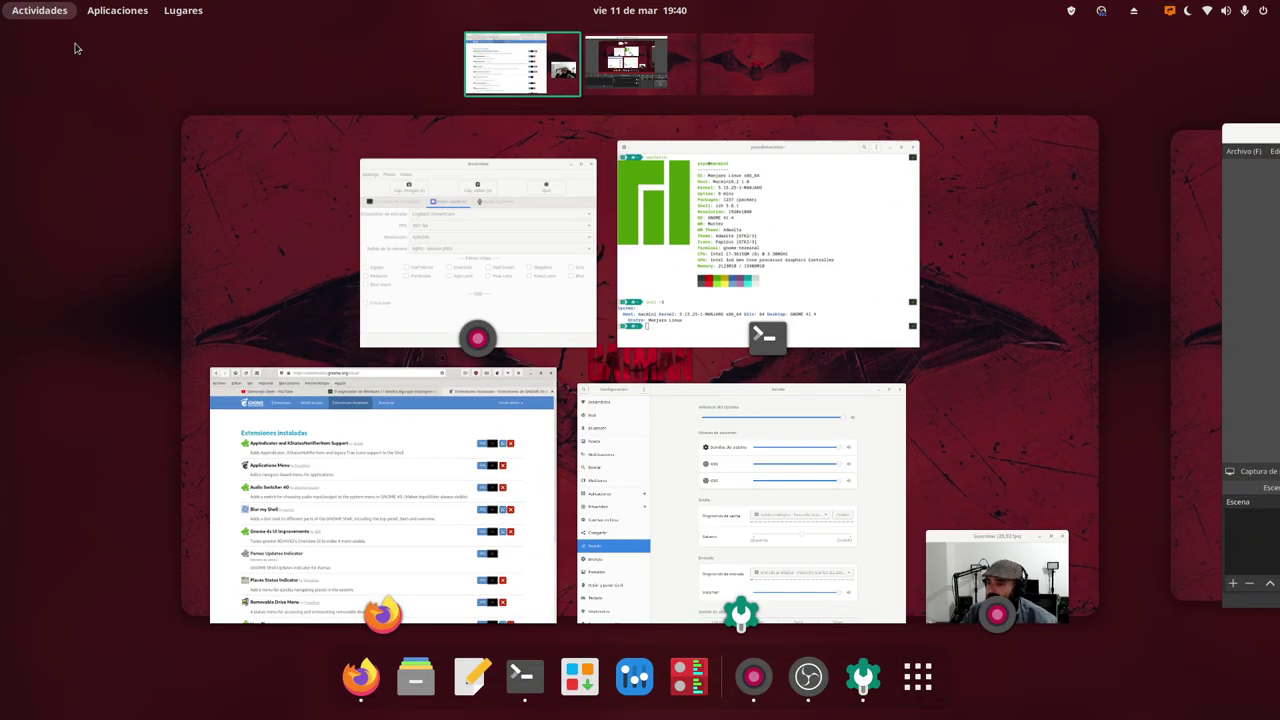
pyautogui.click(994, 366)
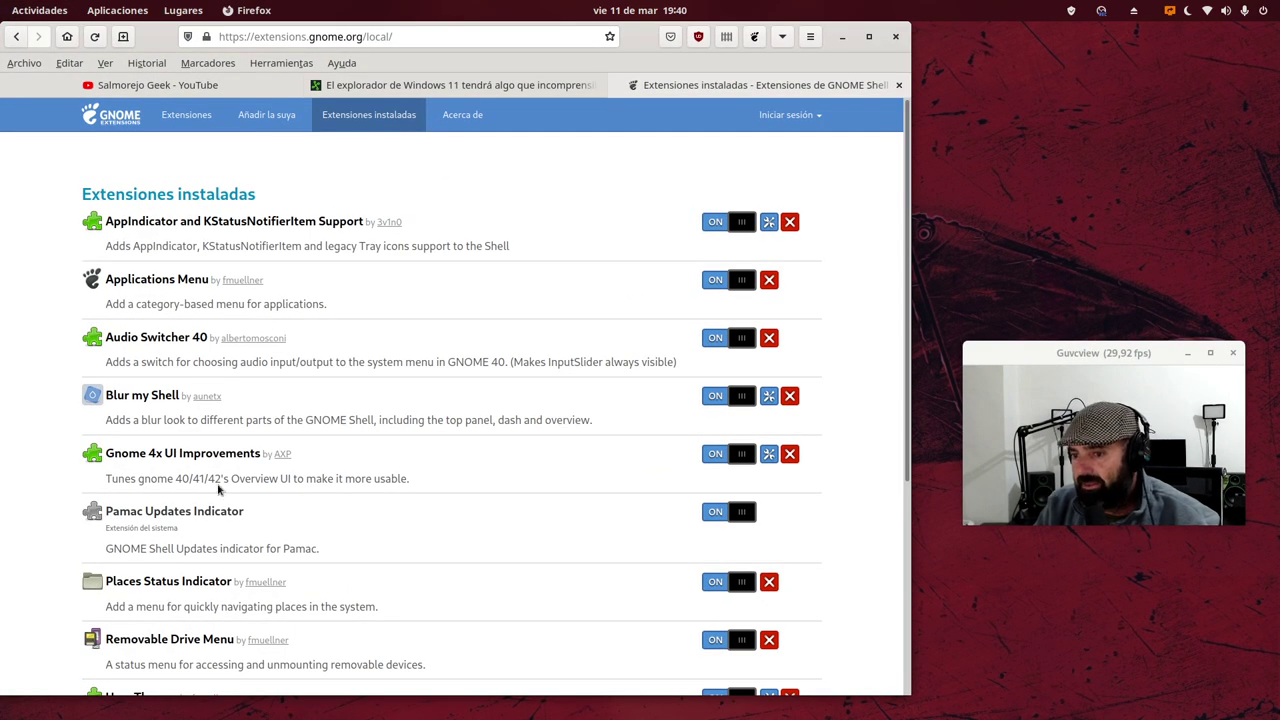
# - Look through the whole list of installed extensions, down to User Themes, and return to its beginning
pyautogui.scroll(-5, 221, 395)
pyautogui.scroll(5, 220, 396)
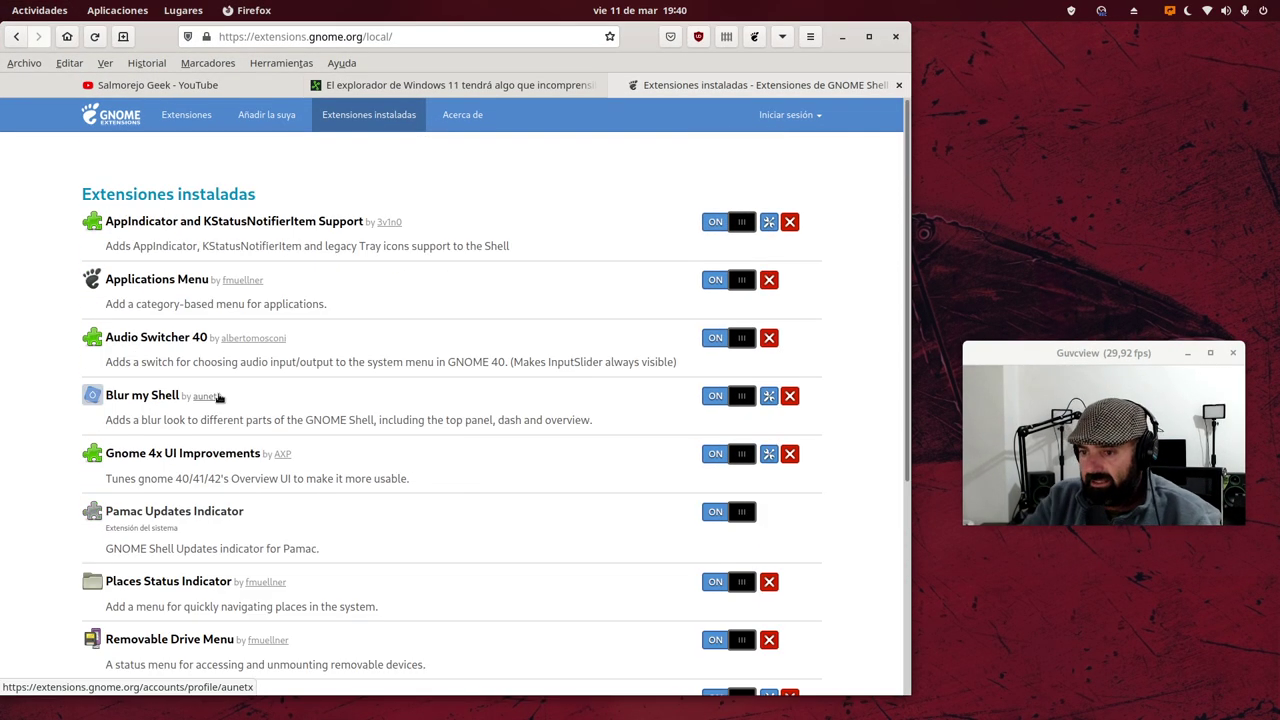
pyautogui.scroll(-5, 255, 412)
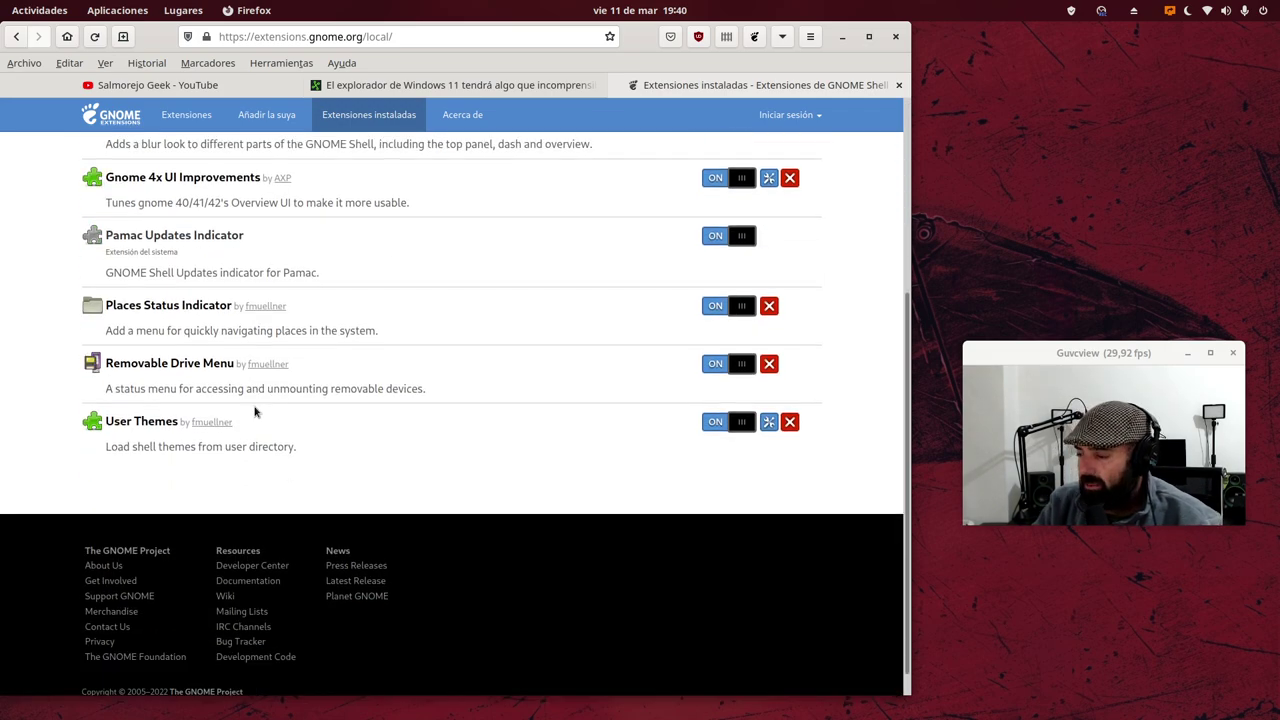
pyautogui.scroll(5, 255, 412)
# - Minimise the browser and terminal windows and launch the Extensiones app by searching for ext
pyautogui.click(842, 36)
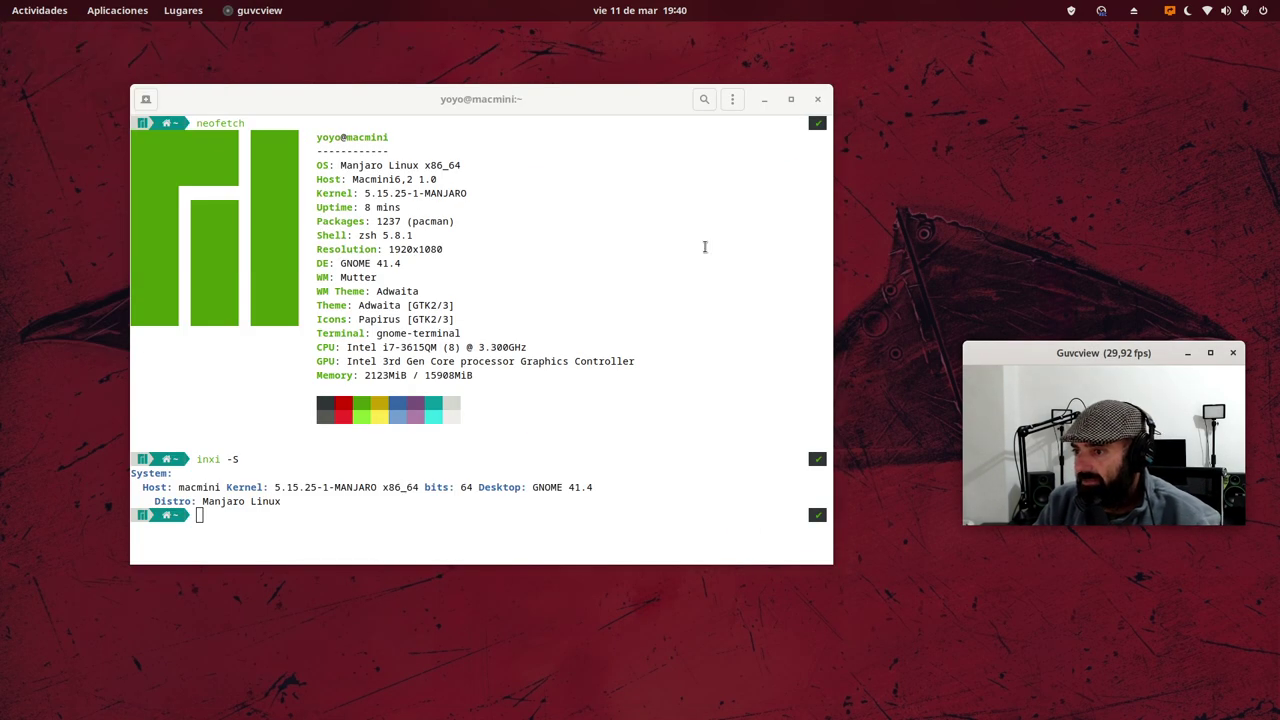
pyautogui.click(766, 100)
pyautogui.press('super')
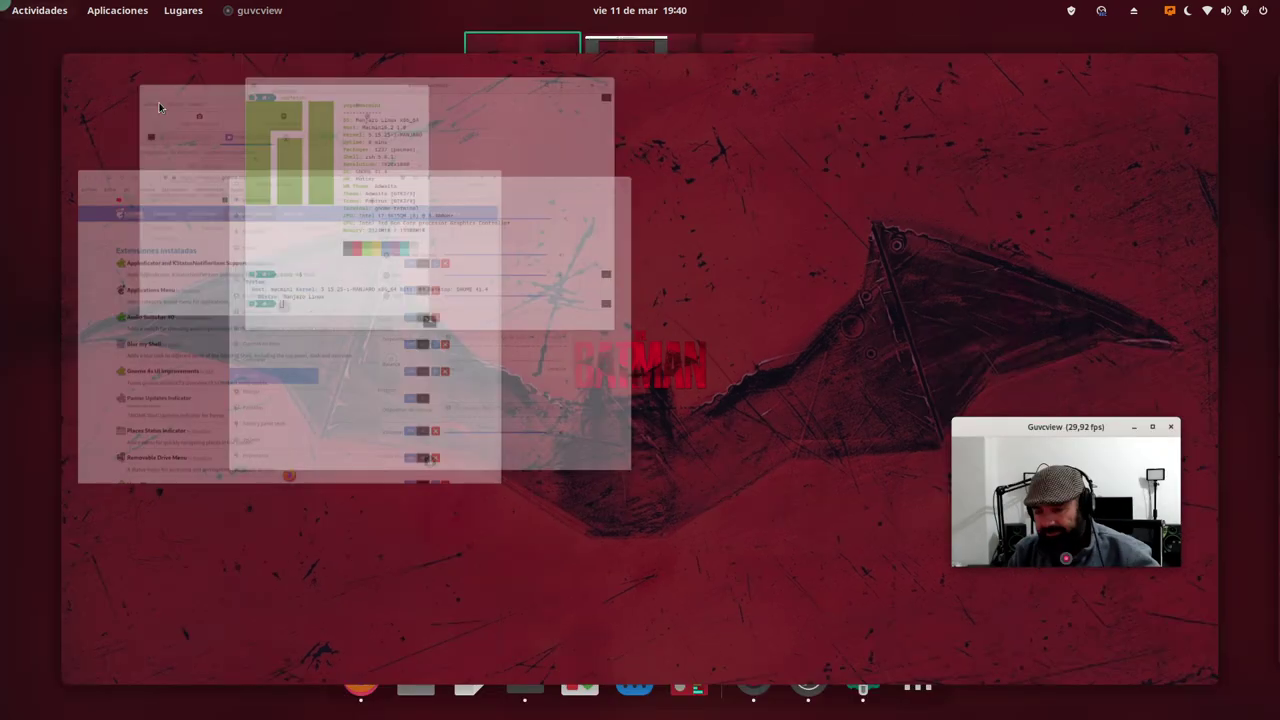
pyautogui.write('e')
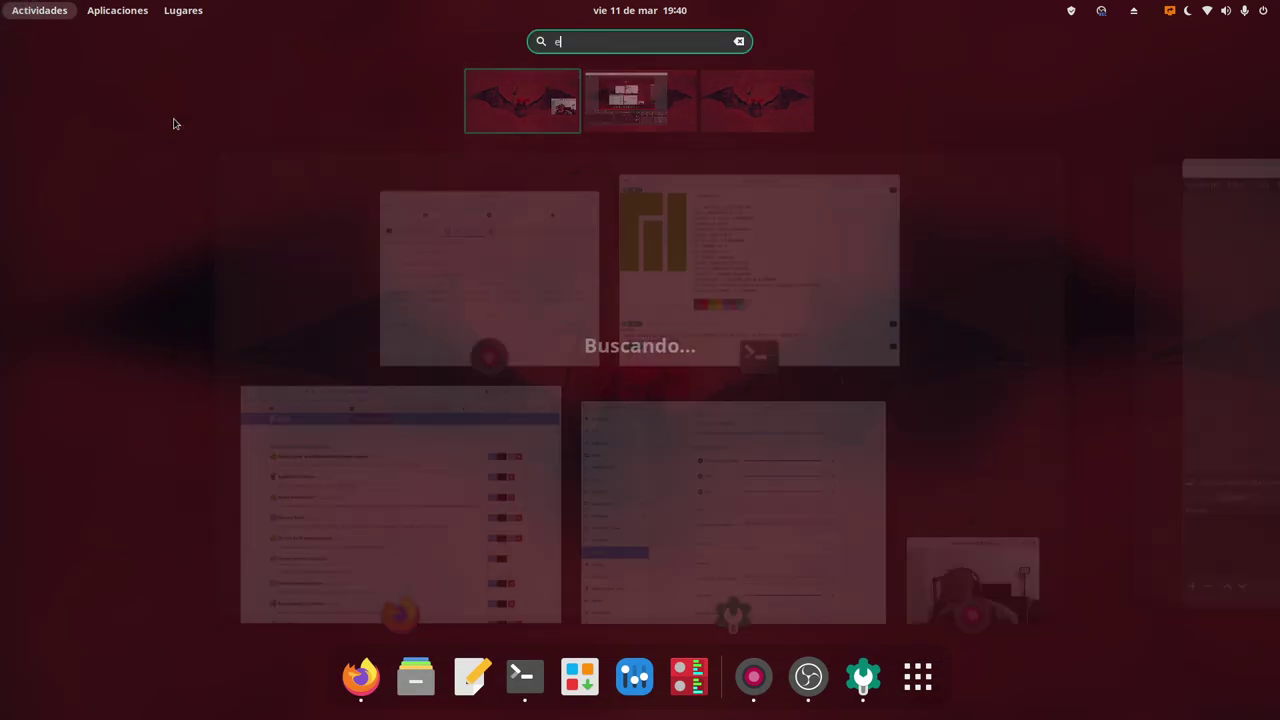
pyautogui.write('xt')
pyautogui.click(352, 115)
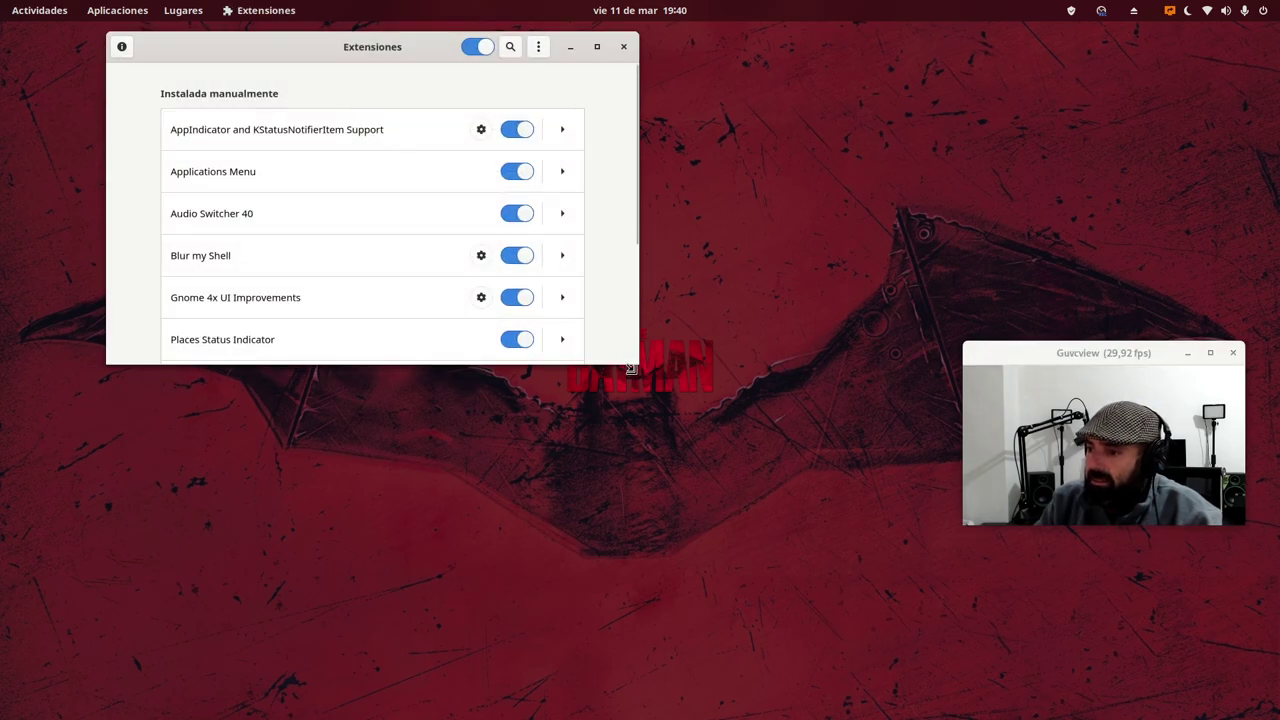
# - Enlarge and reposition the Extensiones window to view all manually installed and built-in extensions at once, and close it
pyautogui.moveTo(638, 364); pyautogui.dragTo(679, 631)
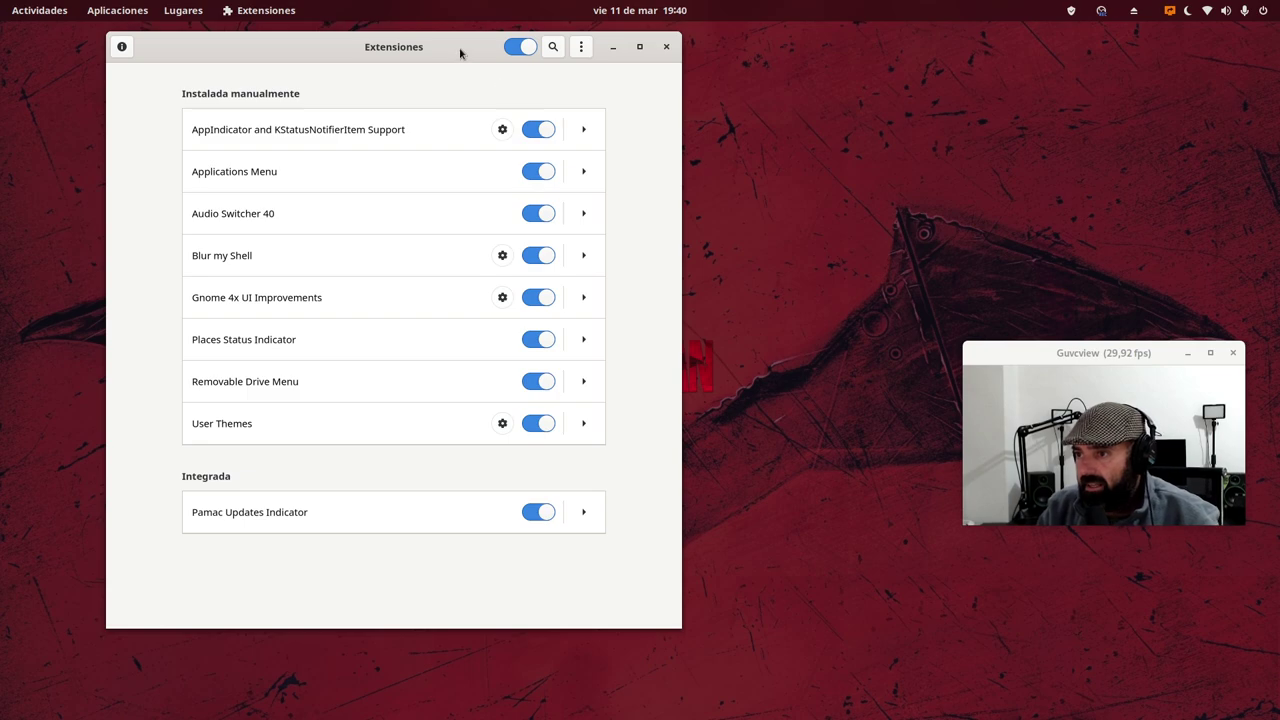
pyautogui.moveTo(460, 49); pyautogui.dragTo(594, 81)
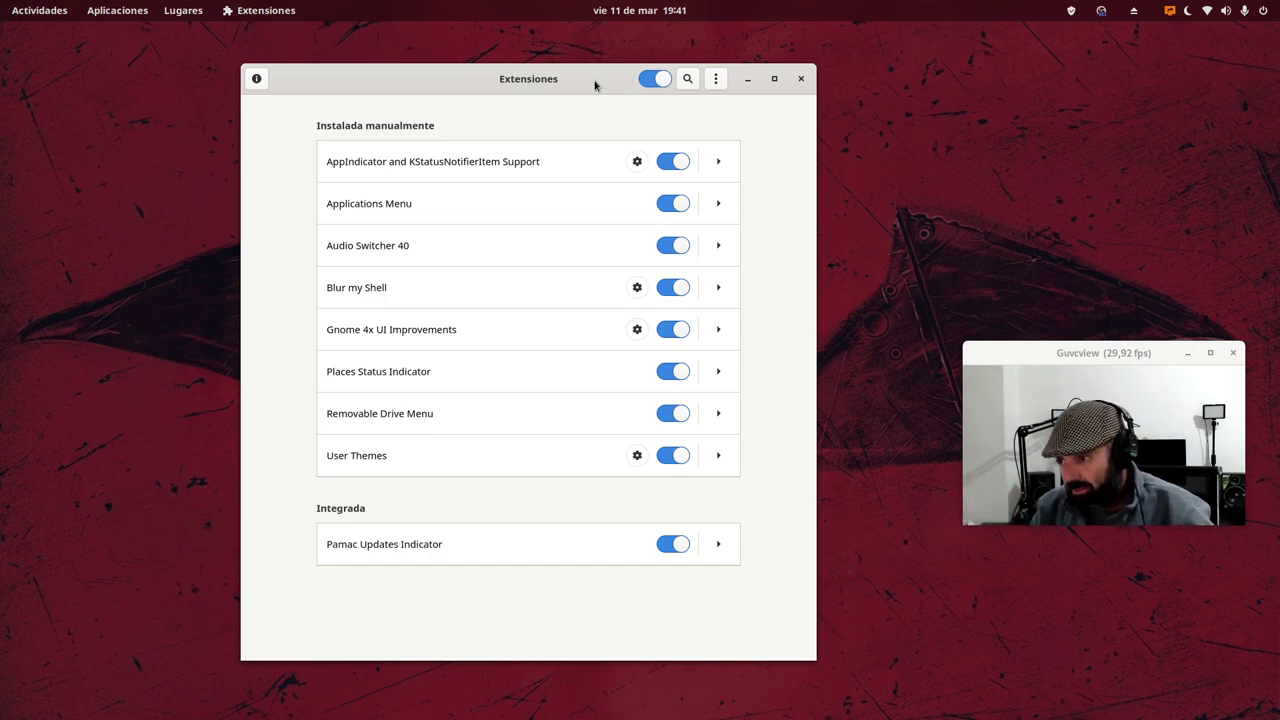
pyautogui.click(800, 85)
# - Switch to Firefox and show the Xataka article about tabs in the Windows 11 file explorer, down to its main image
pyautogui.moveTo(2, 2)
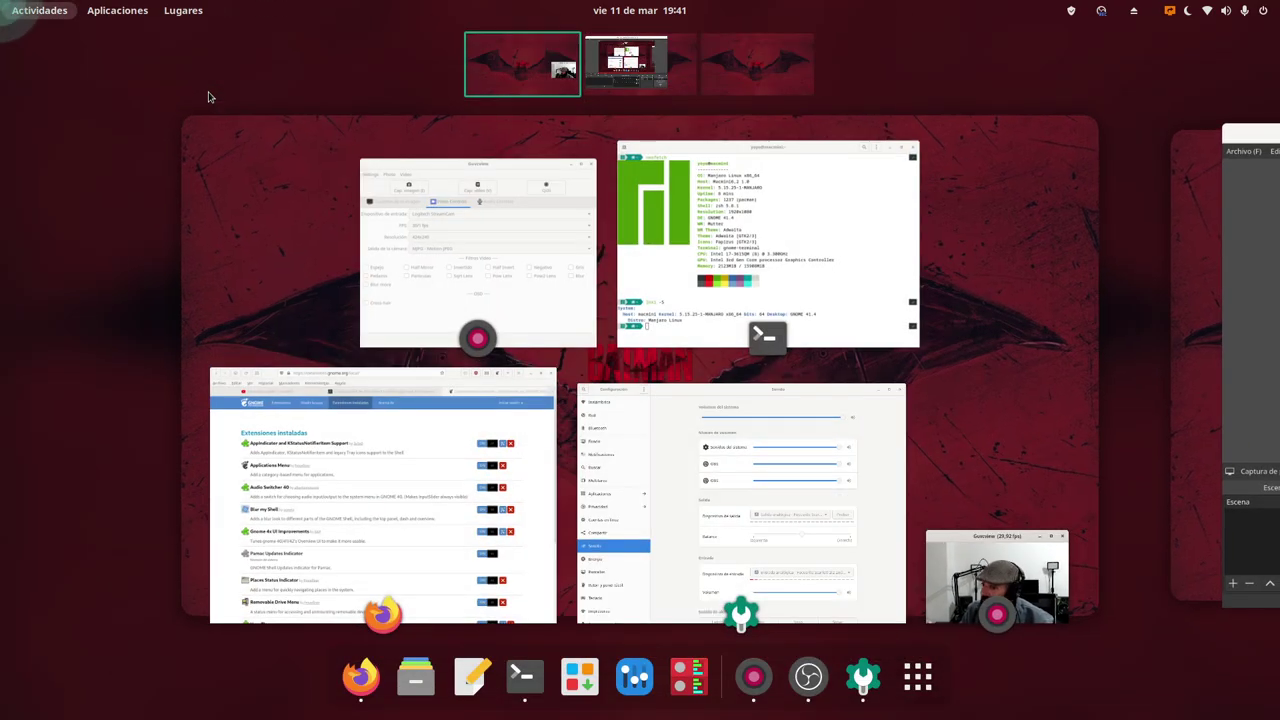
pyautogui.click(394, 472)
pyautogui.click(390, 87)
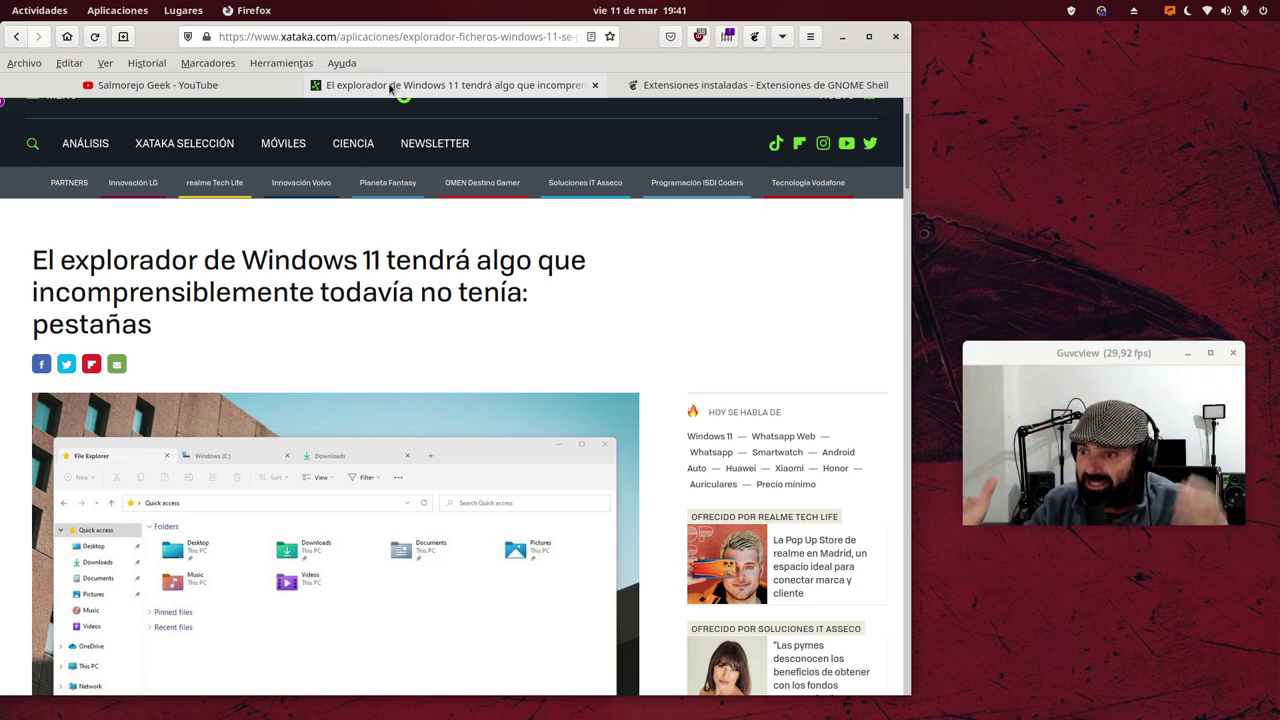
pyautogui.scroll(-5, 388, 135)
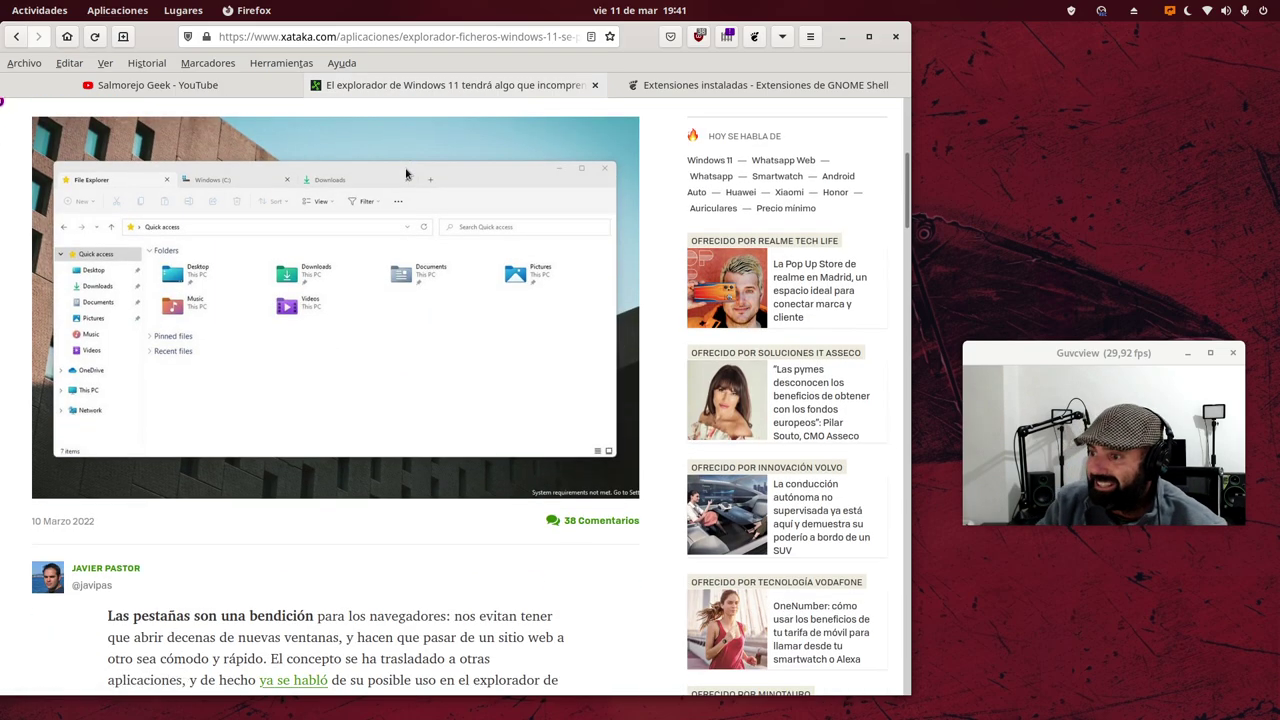
pyautogui.scroll(5, 290, 245)
pyautogui.scroll(-3, 250, 500)
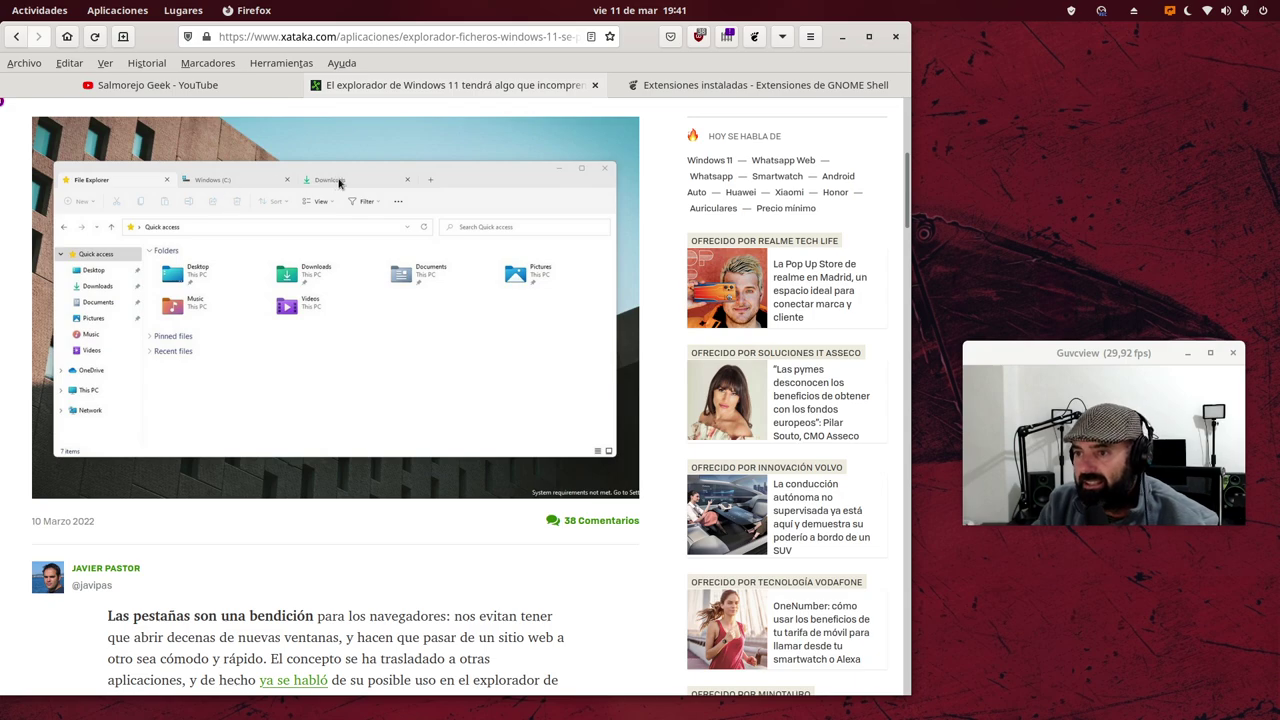
# - Open the article's File Explorer image in a new browser tab and view it there
pyautogui.rightClick(389, 233)
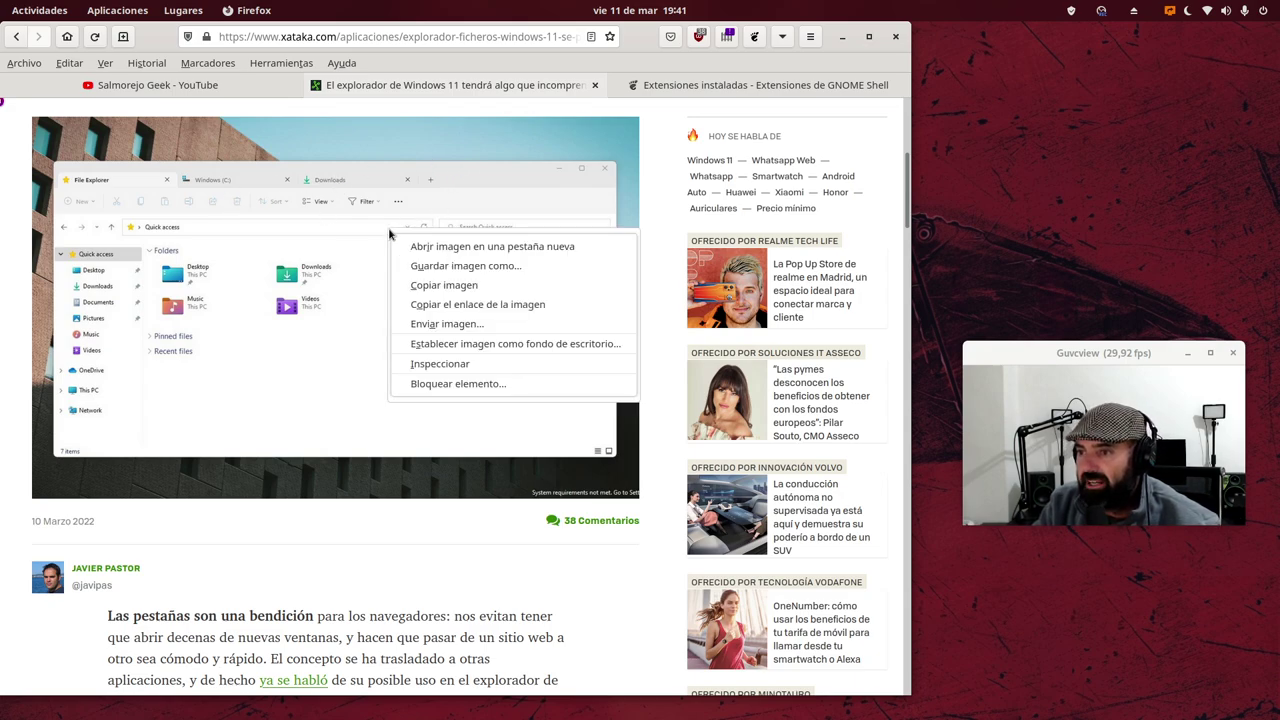
pyautogui.click(440, 246)
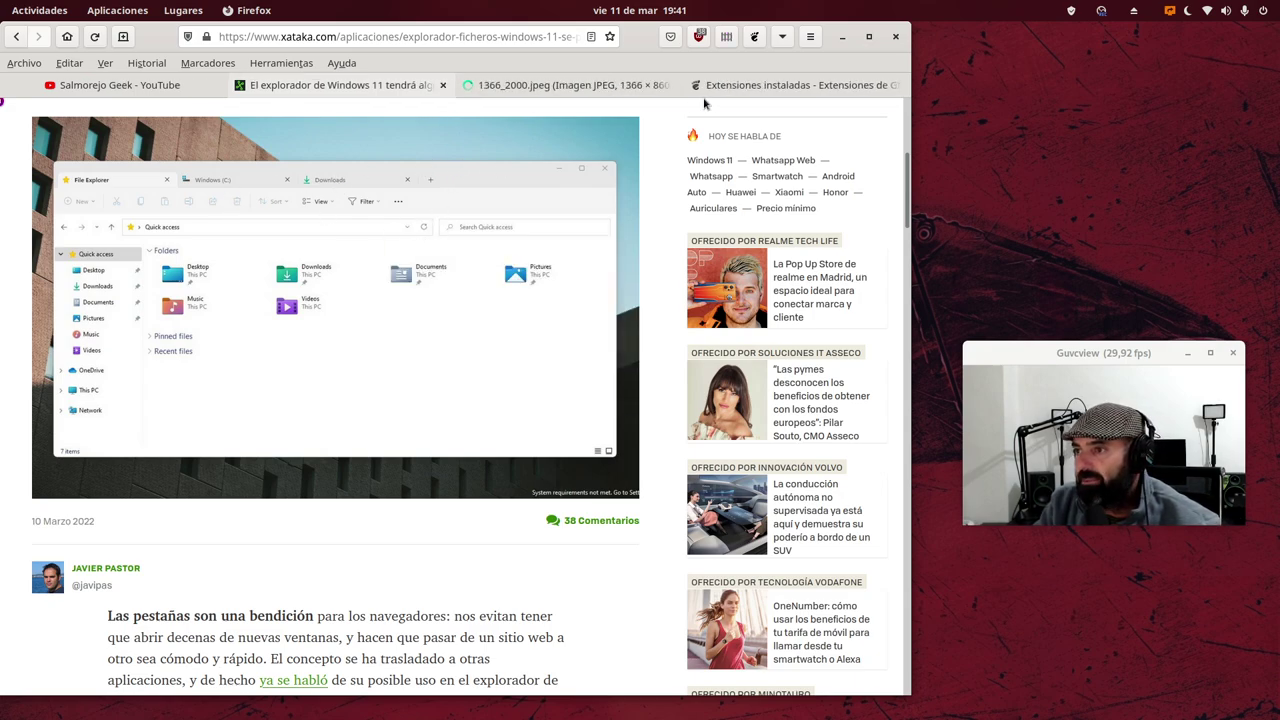
pyautogui.click(588, 88)
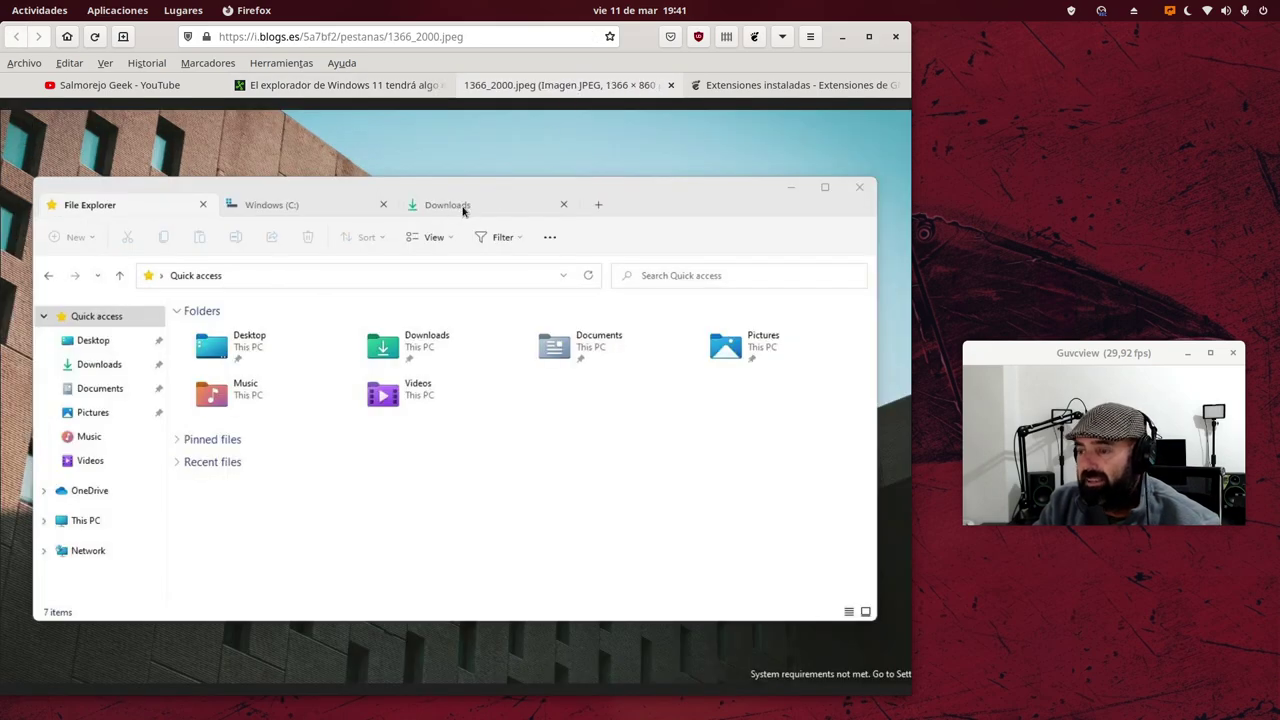
# - Return to the Xataka article and examine its headline, File Explorer image and opening paragraphs
pyautogui.click(357, 87)
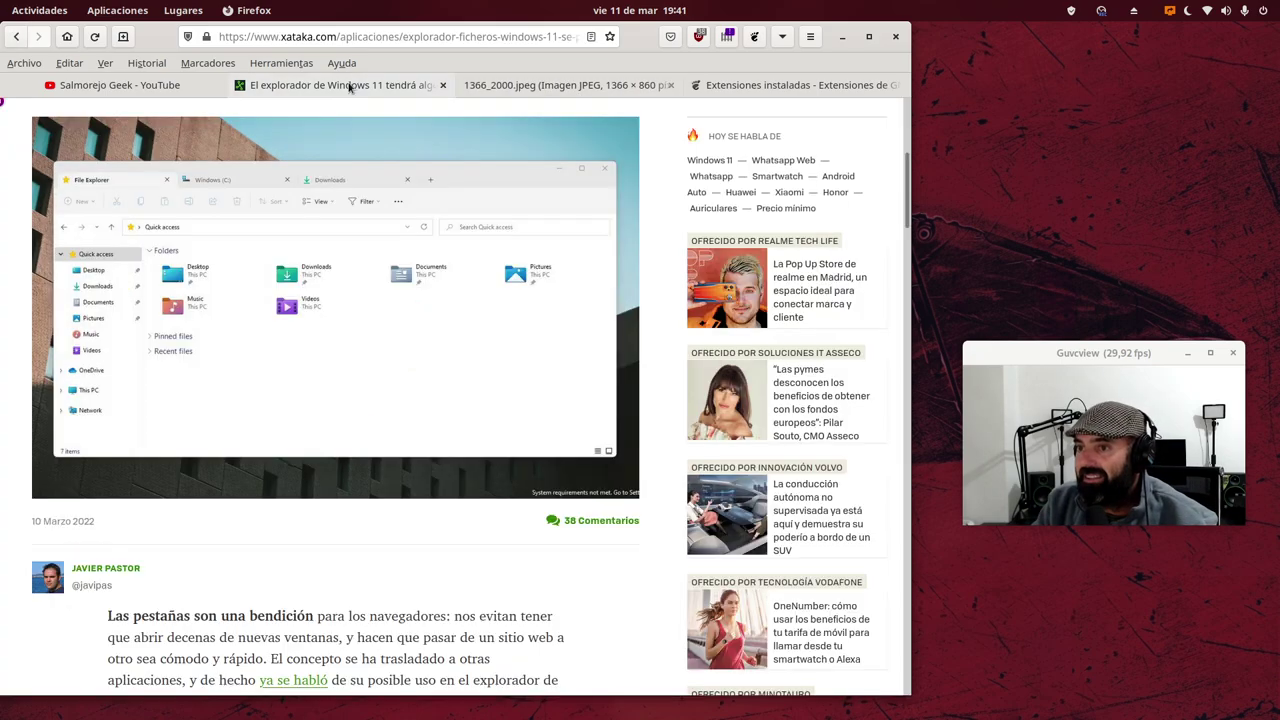
pyautogui.scroll(5, 280, 358)
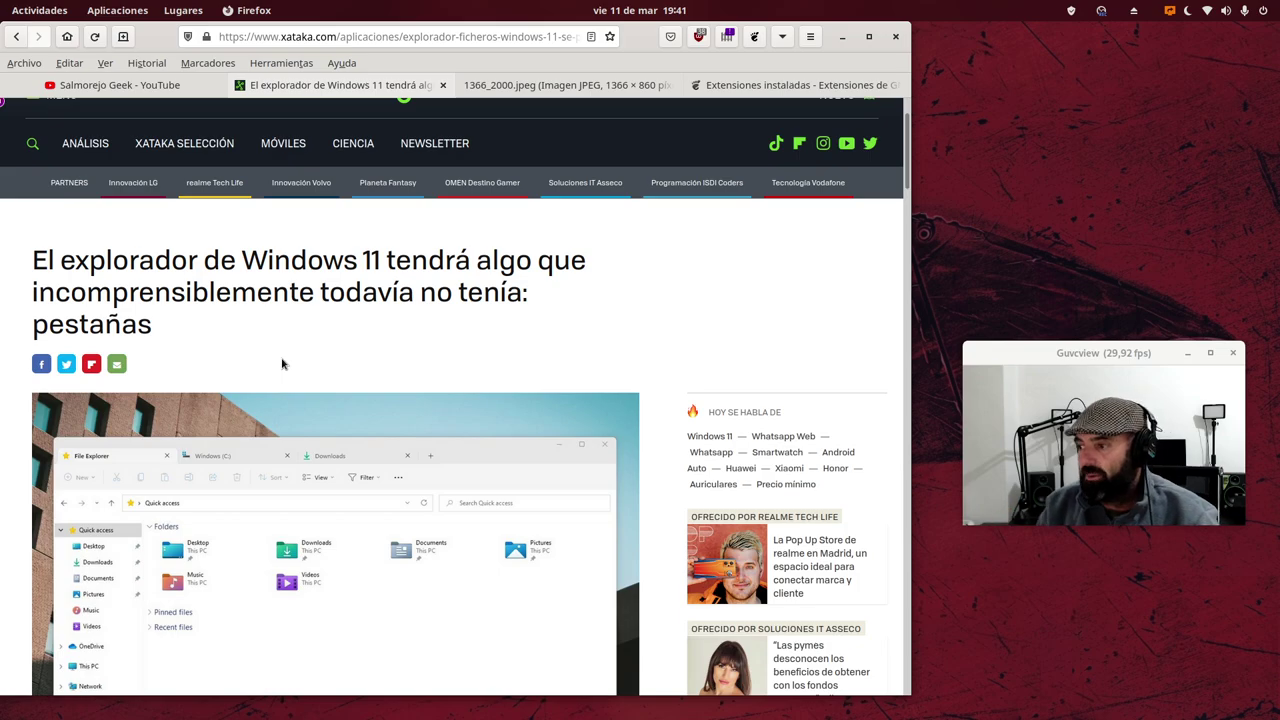
pyautogui.scroll(-5, 316, 358)
pyautogui.scroll(3, 318, 360)
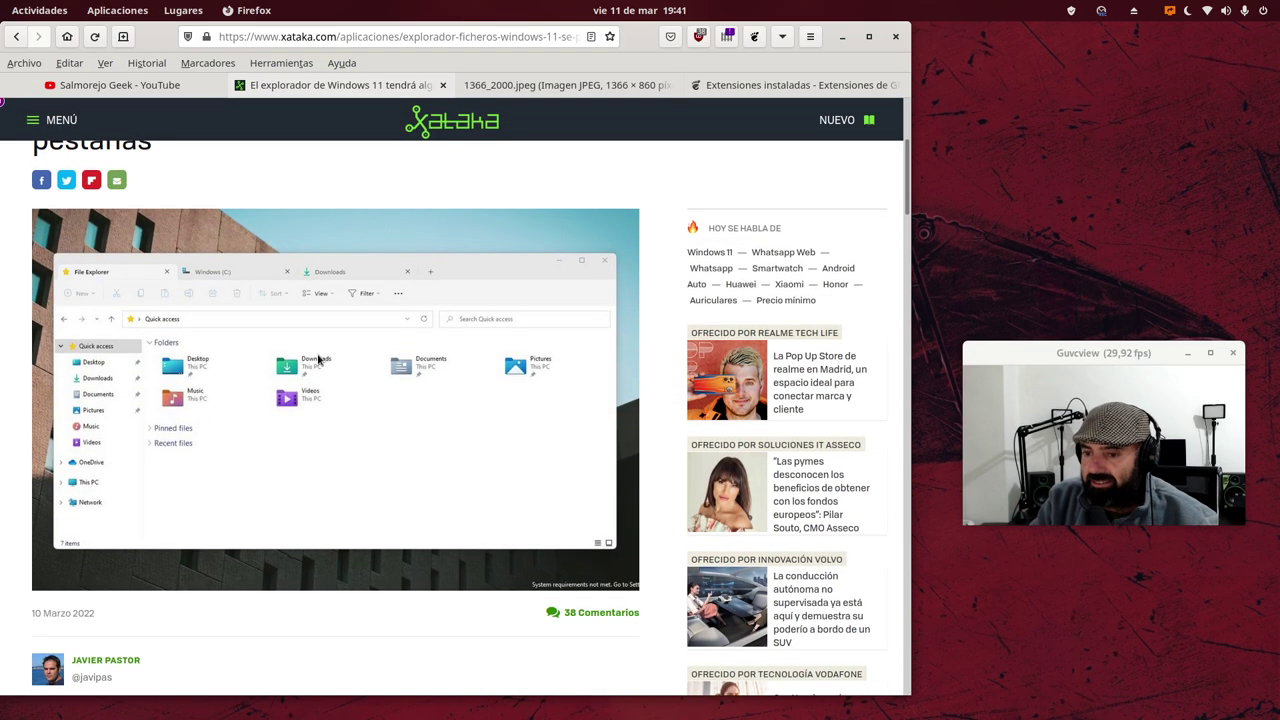
pyautogui.scroll(-3, 318, 358)
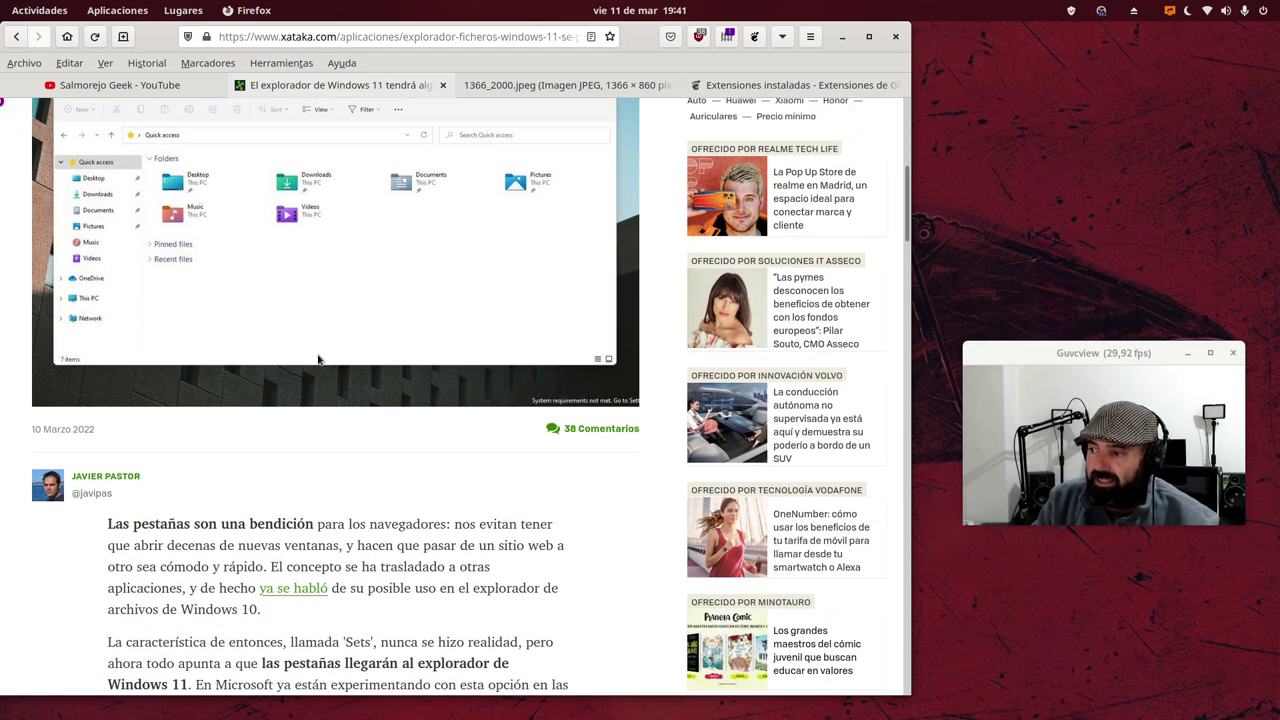
pyautogui.scroll(8, 318, 358)
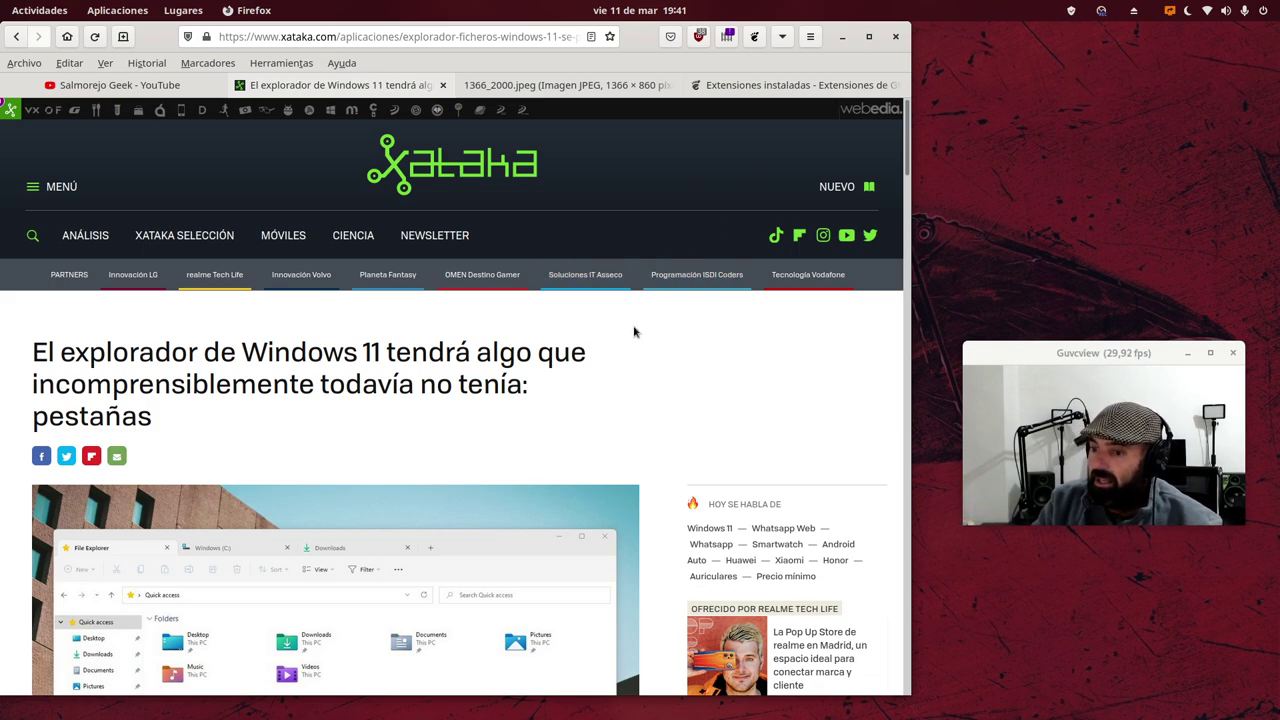
pyautogui.scroll(-5, 474, 377)
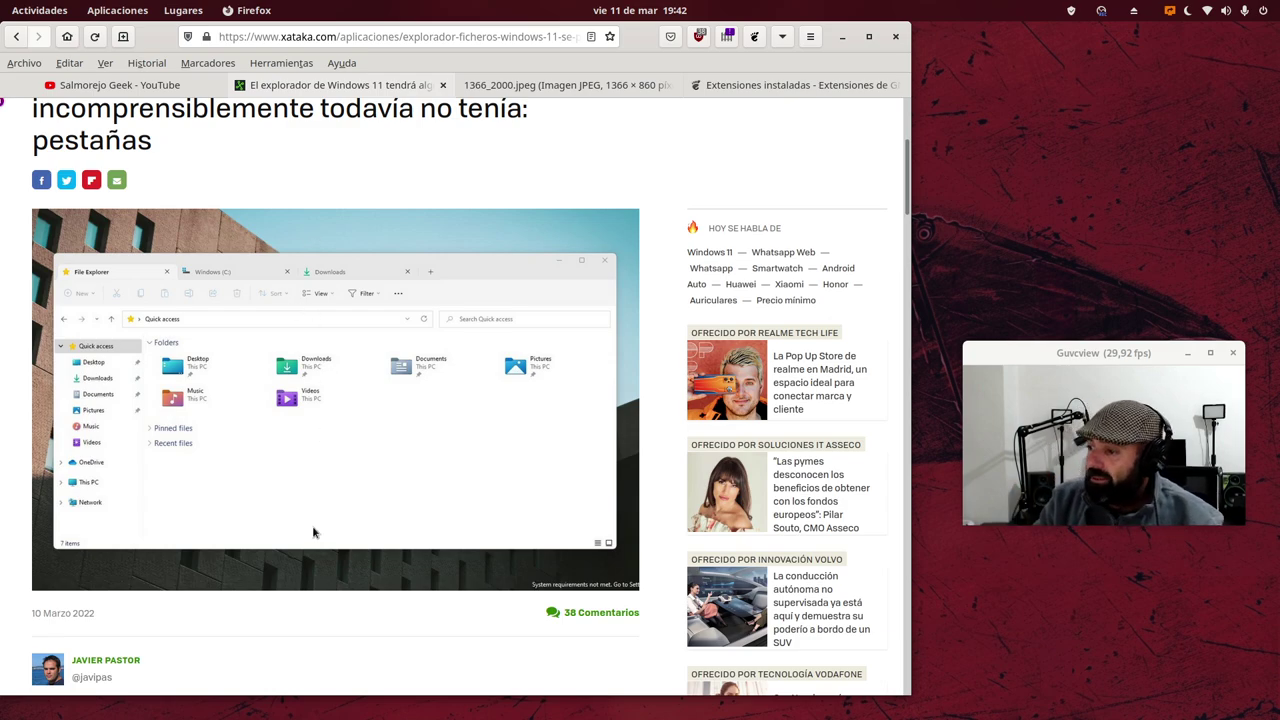
# - Minimise the browser and open the Imágenes folder in Archivos, with the window moved in from the desktop's corner
pyautogui.click(842, 36)
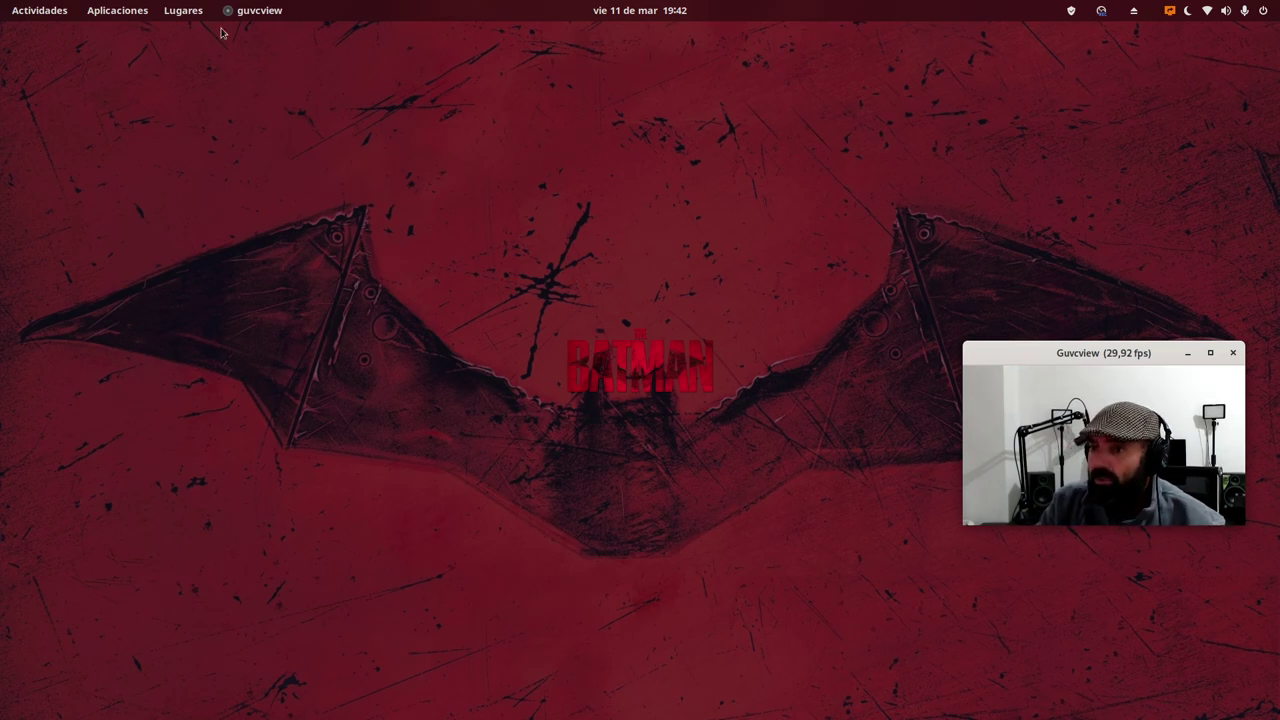
pyautogui.click(185, 12)
pyautogui.click(208, 56)
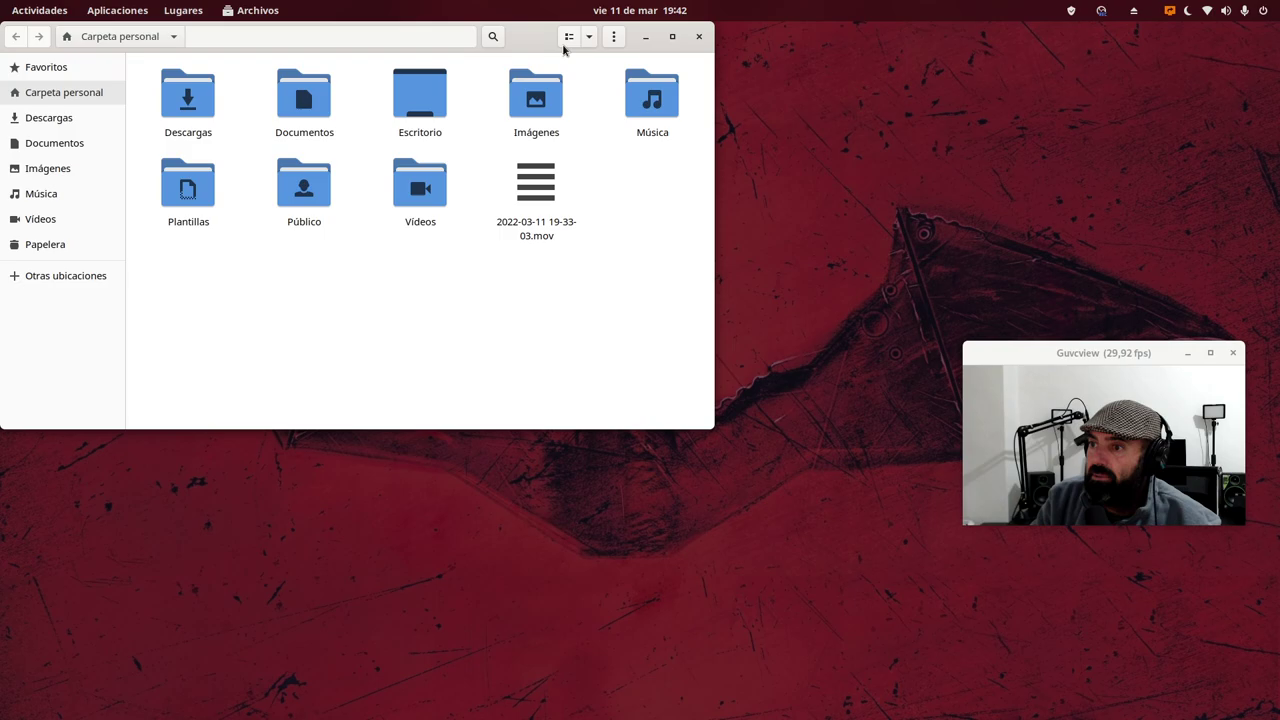
pyautogui.moveTo(538, 42); pyautogui.dragTo(591, 126)
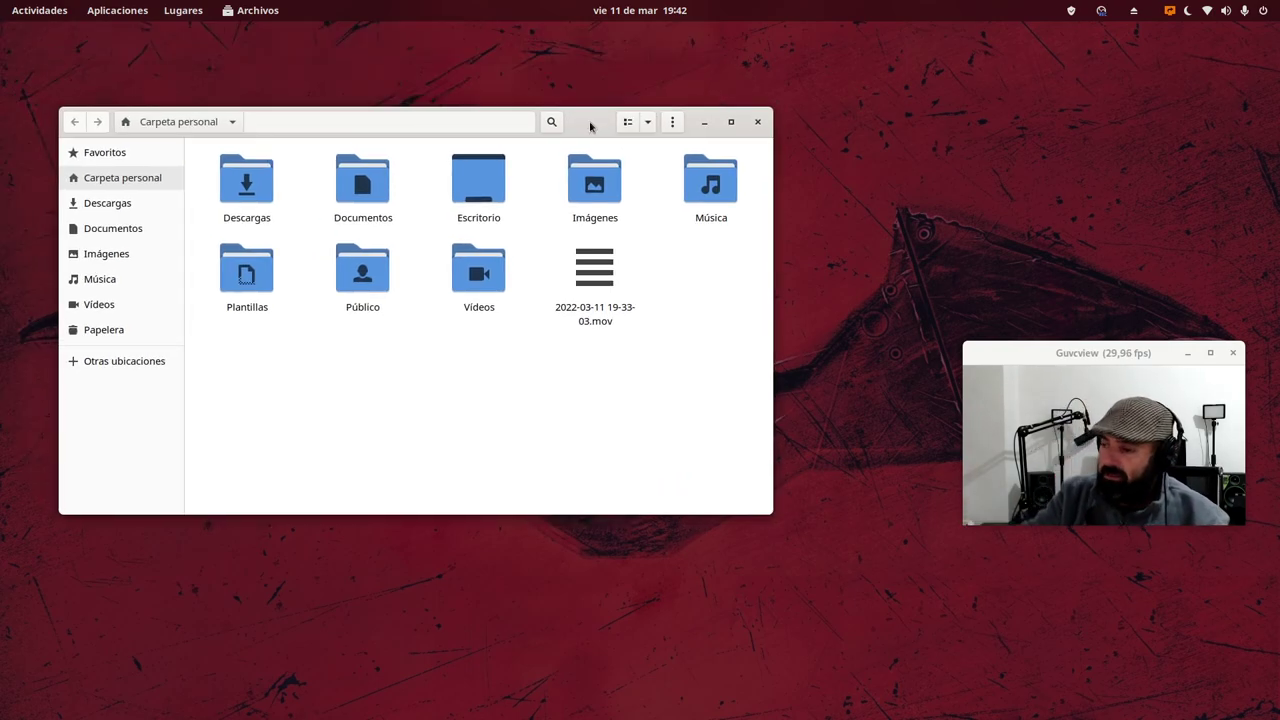
pyautogui.doubleClick(594, 195)
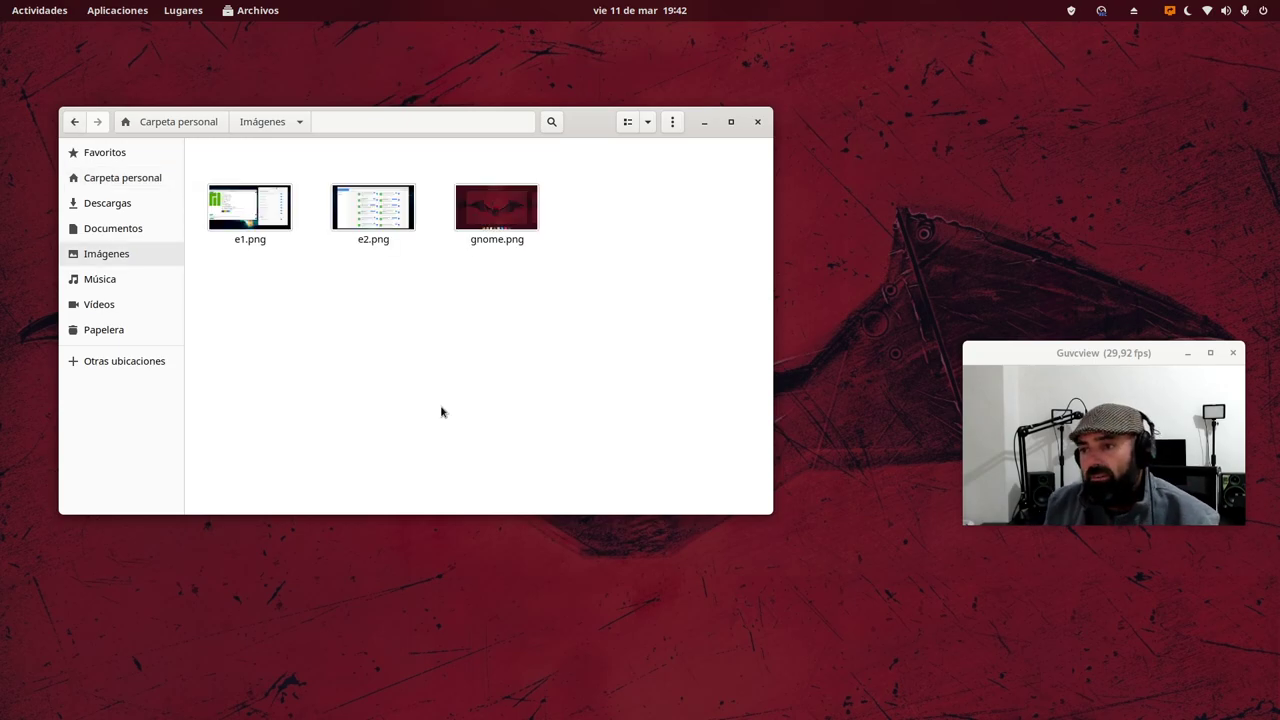
# - View e2.png from the Imágenes folder in the image viewer, close it, and close the folder window
pyautogui.click(380, 221)
pyautogui.doubleClick(408, 221)
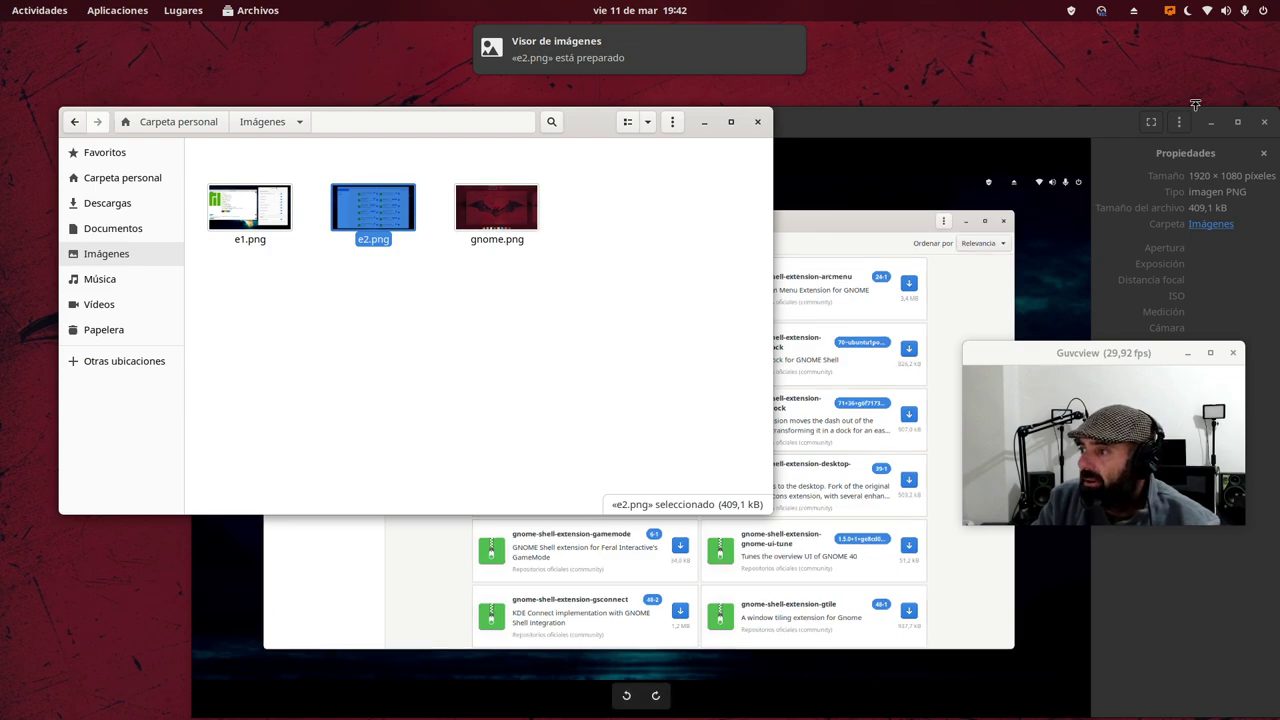
pyautogui.click(1085, 119)
pyautogui.click(1108, 121)
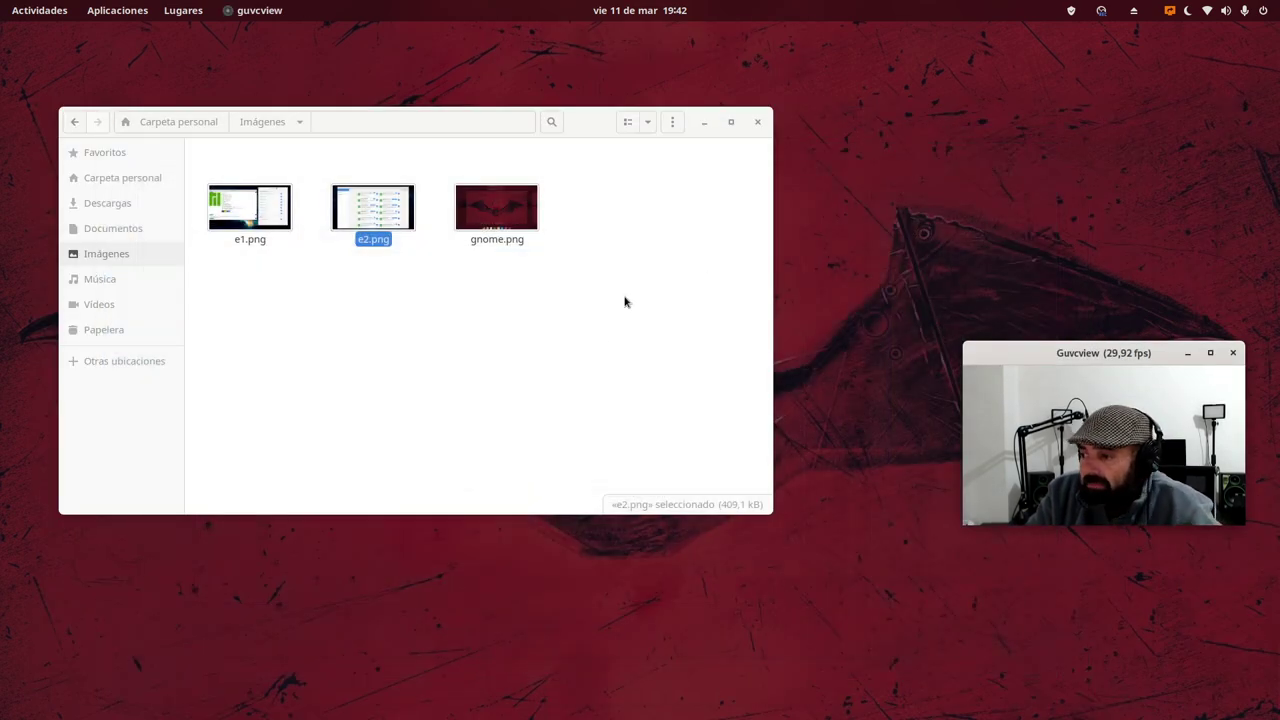
pyautogui.click(759, 122)
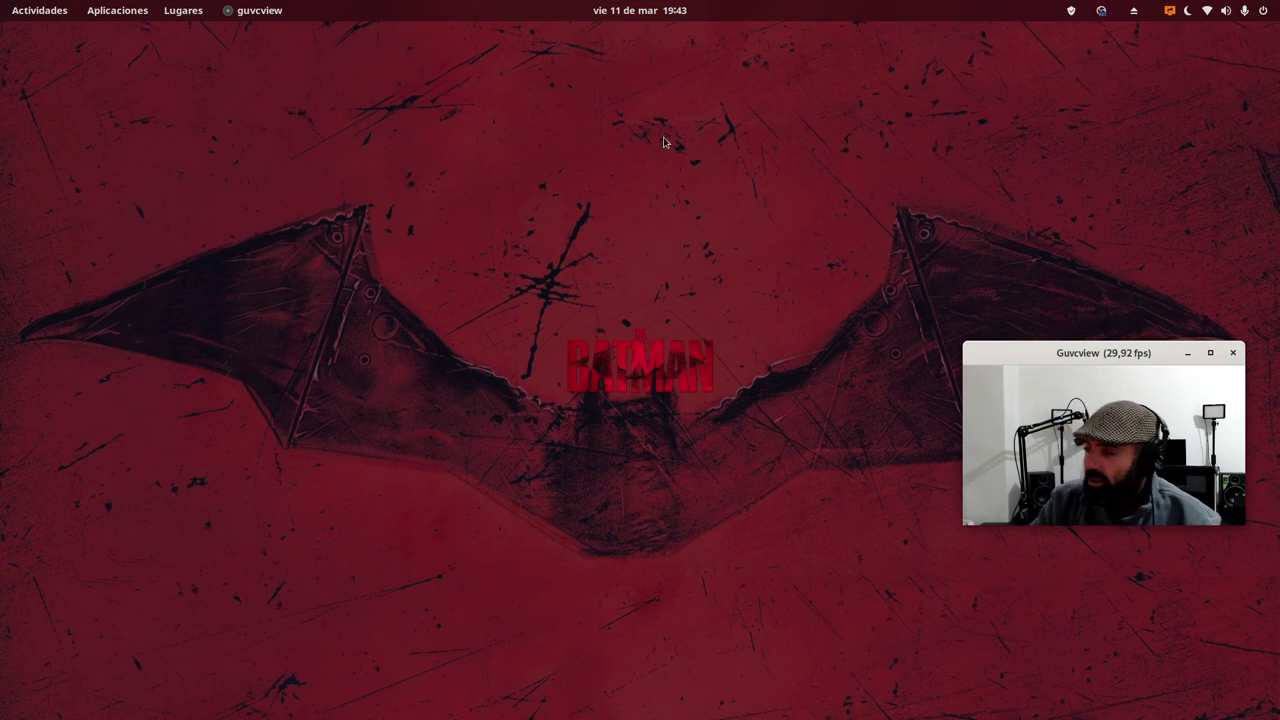
# - Open a new Archivos window on the personal folder, move it away from the corner and enter the Imágenes folder
pyautogui.click(183, 10)
pyautogui.click(236, 123)
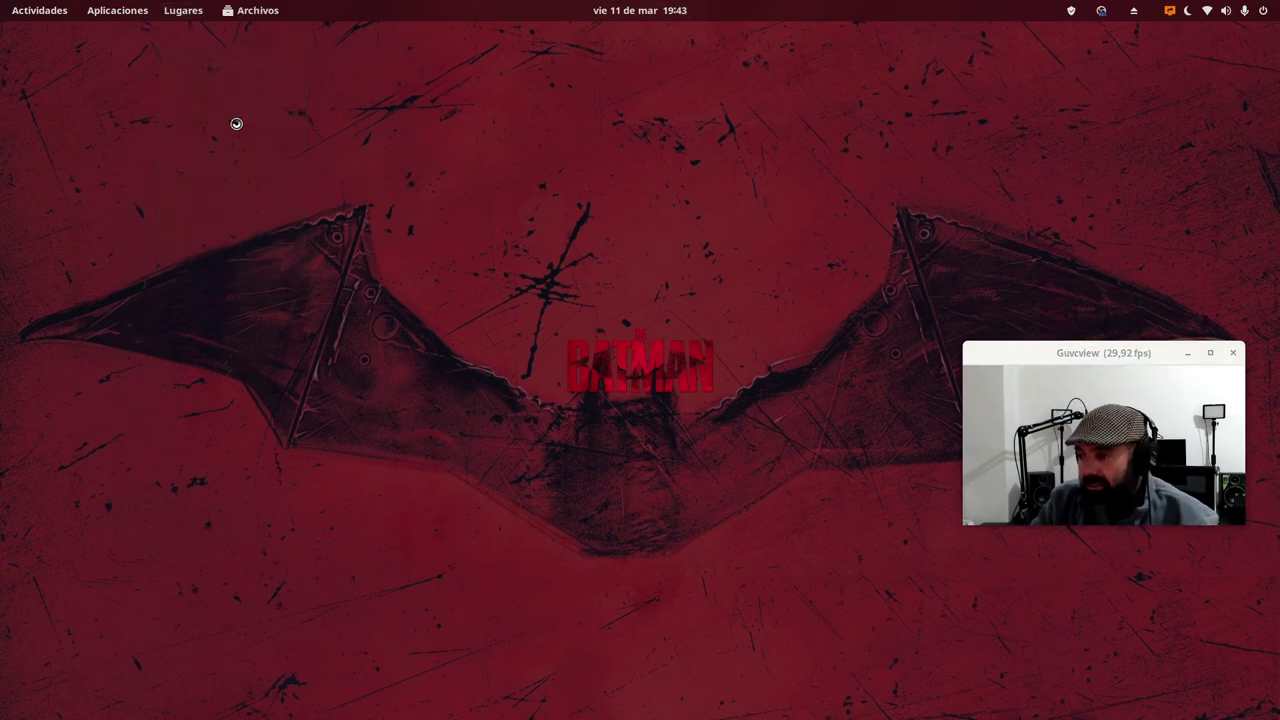
pyautogui.moveTo(408, 40); pyautogui.dragTo(449, 84)
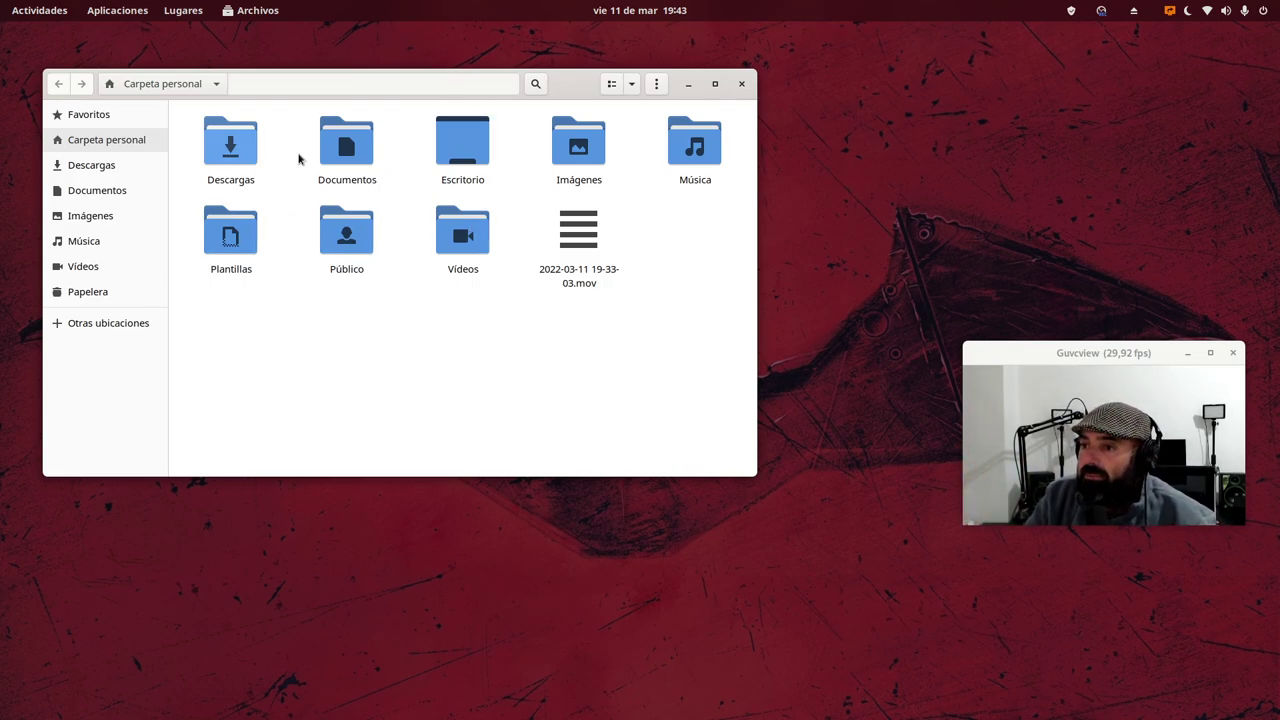
pyautogui.click(566, 150)
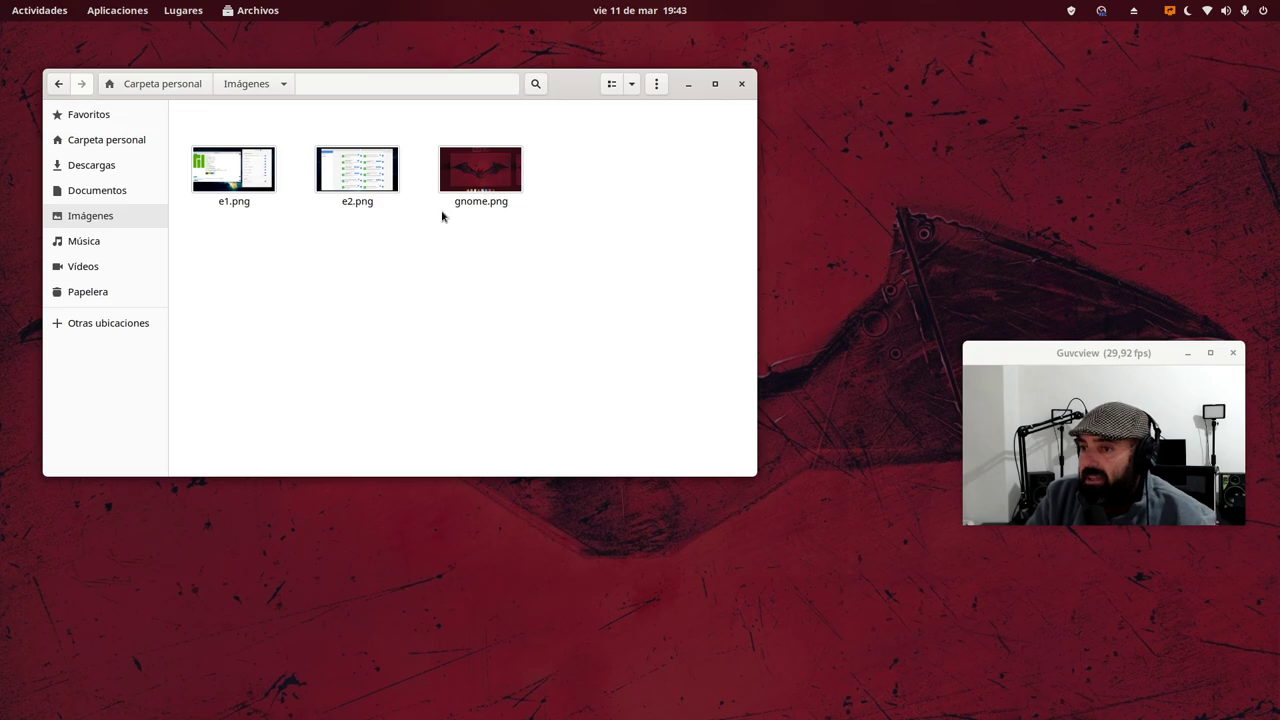
# - Open the Vídeos folder in a second Archivos window and move it clear of the Imágenes window's title bar
pyautogui.click(183, 10)
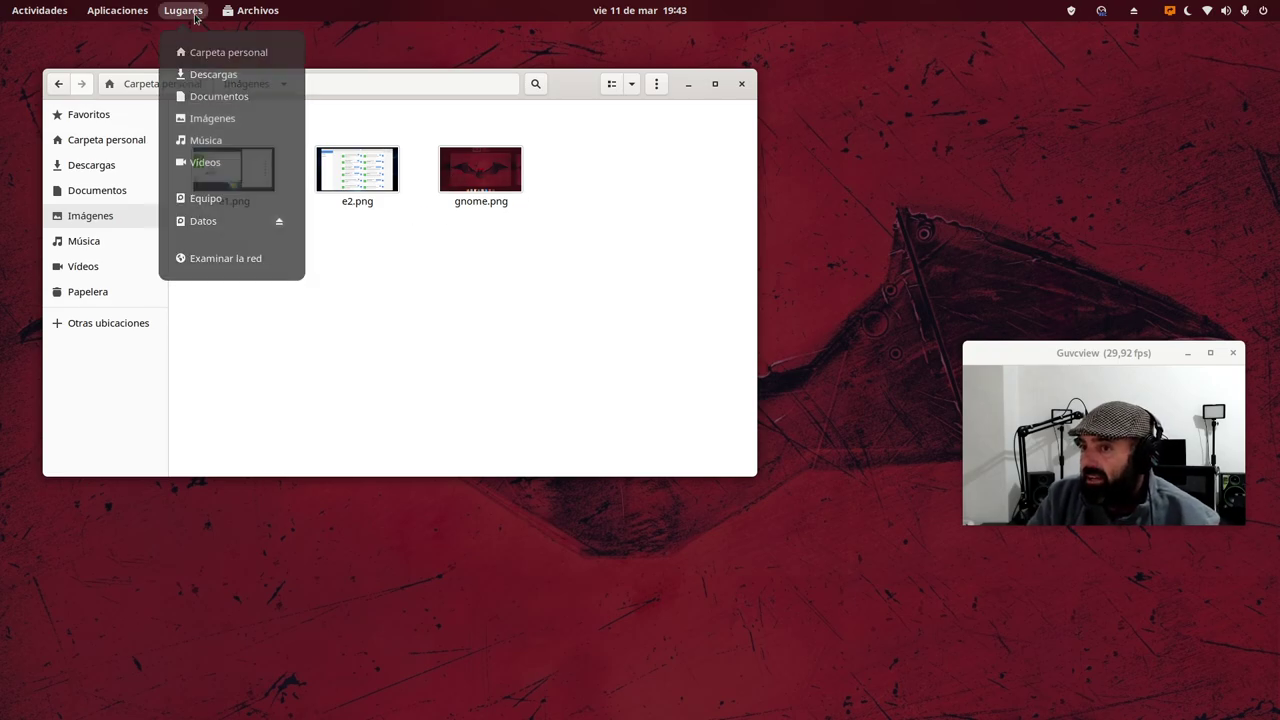
pyautogui.click(238, 164)
pyautogui.moveTo(418, 37); pyautogui.dragTo(633, 250)
pyautogui.click(634, 180)
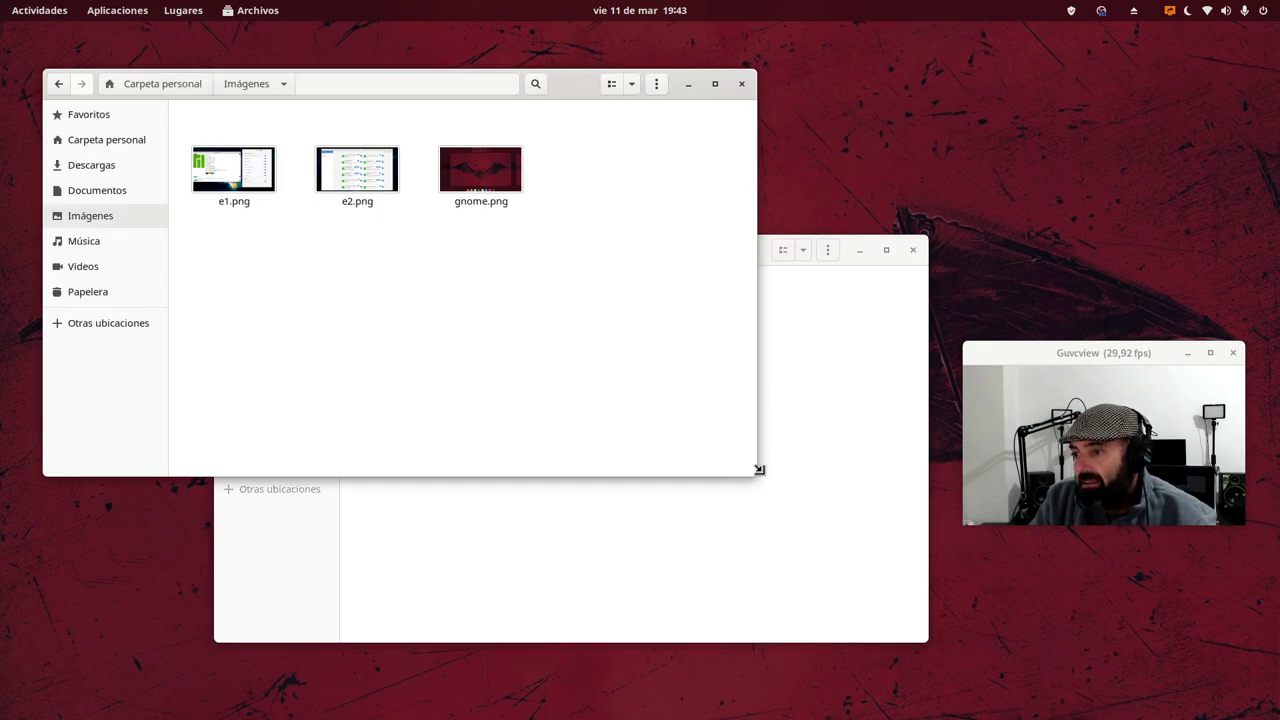
# - Shrink the Imágenes and Vídeos windows and arrange them so the contents of both folders can be seen
pyautogui.moveTo(766, 477); pyautogui.dragTo(457, 471)
pyautogui.click(660, 557)
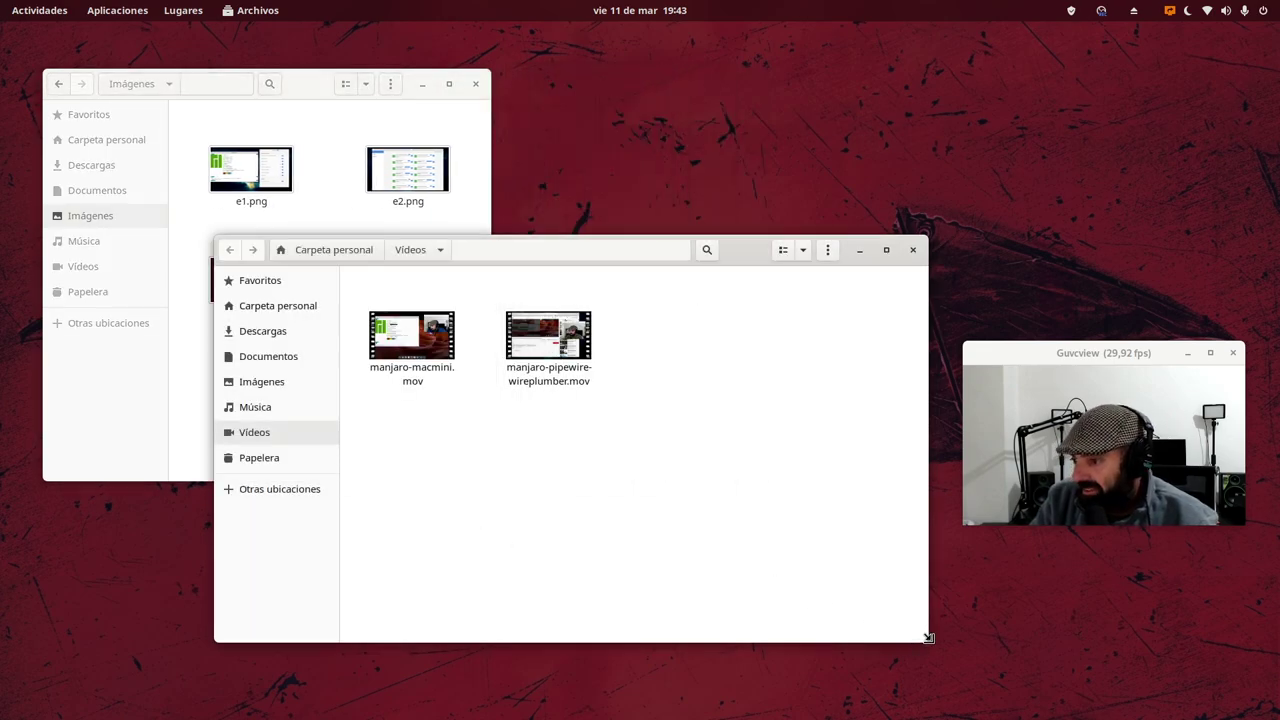
pyautogui.moveTo(928, 639); pyautogui.dragTo(711, 631)
pyautogui.moveTo(538, 254); pyautogui.dragTo(751, 238)
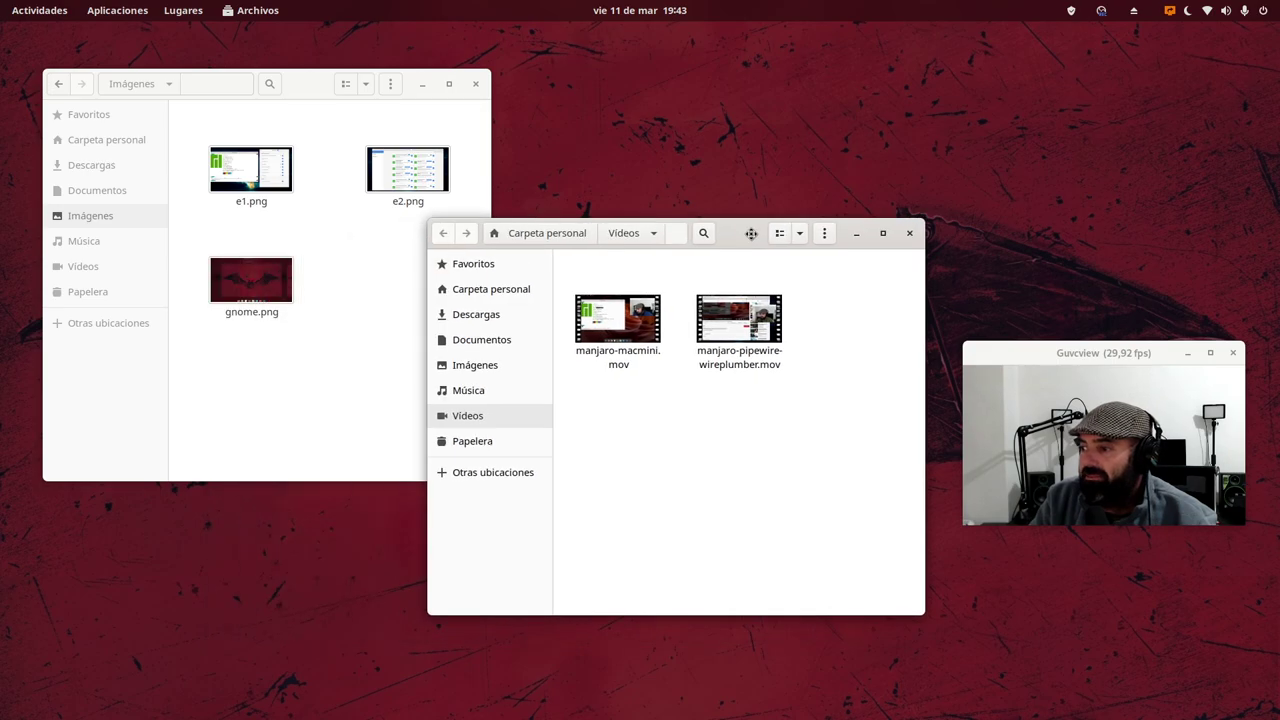
# - Move gnome.png from Imágenes to Vídeos, then widen the Vídeos window and place it over the Imágenes window
pyautogui.moveTo(255, 278); pyautogui.dragTo(713, 467)
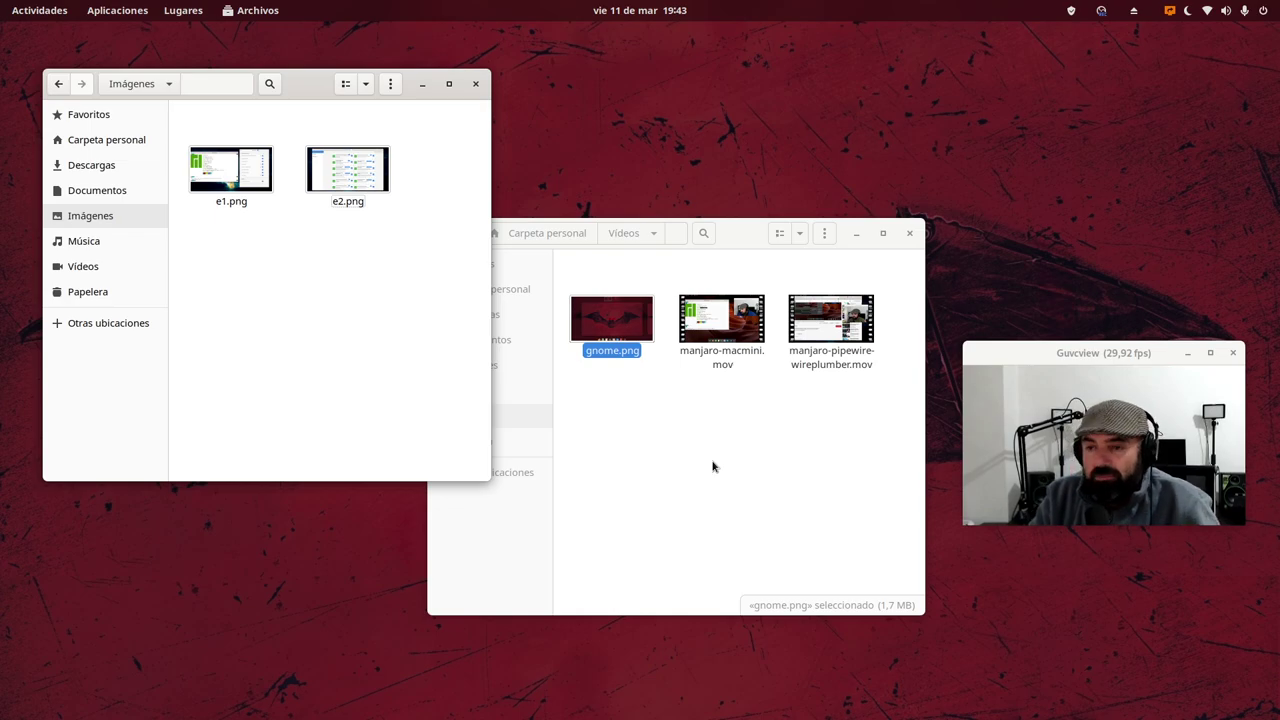
pyautogui.click(711, 454)
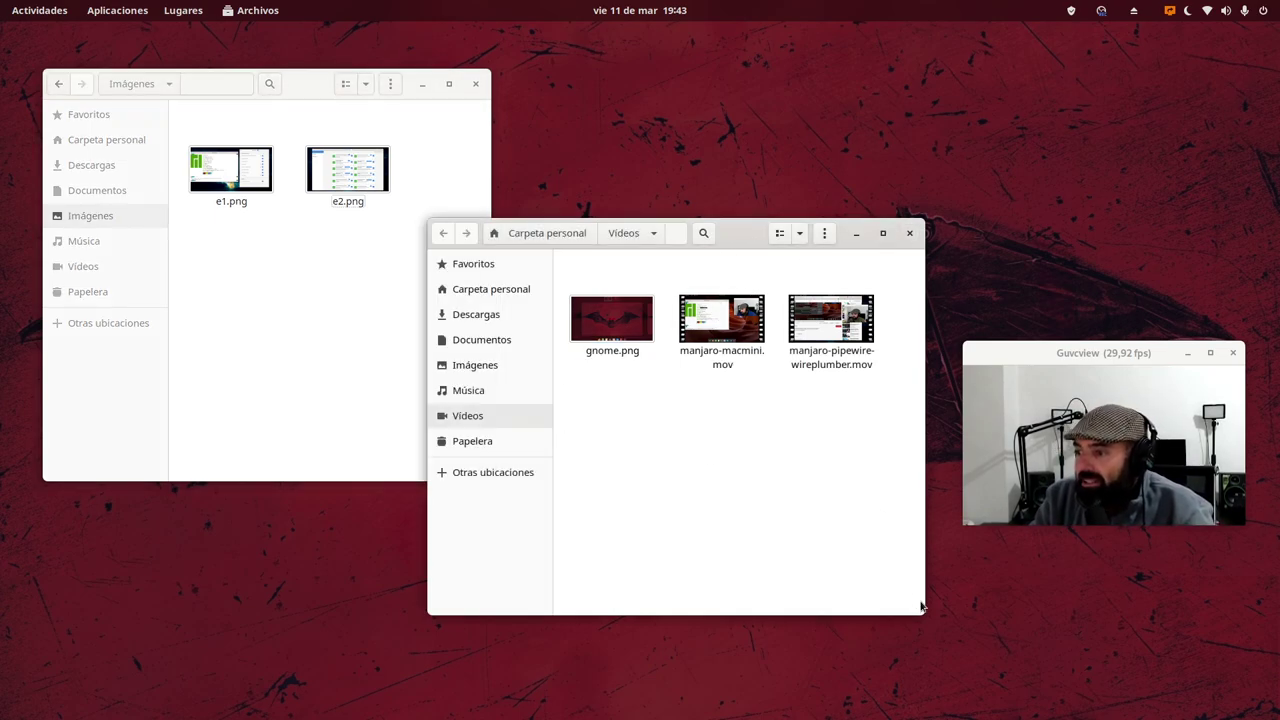
pyautogui.moveTo(924, 613); pyautogui.dragTo(1184, 638)
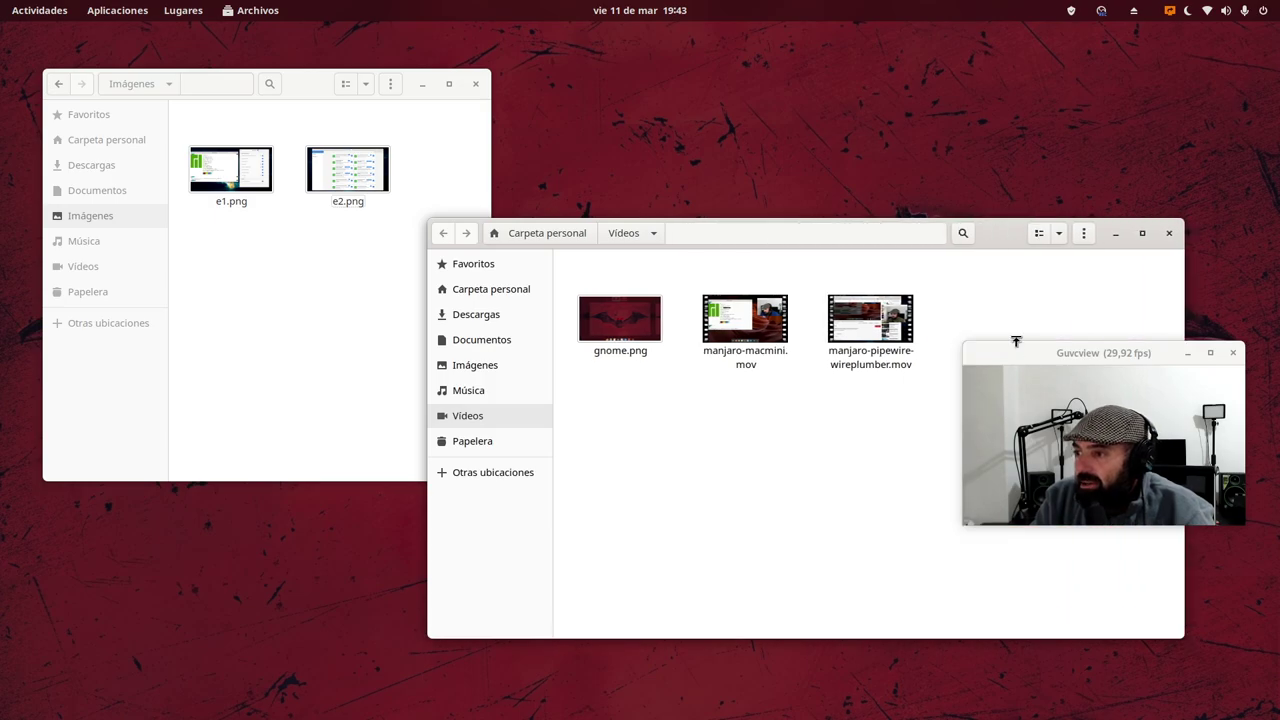
pyautogui.moveTo(979, 232); pyautogui.dragTo(653, 149)
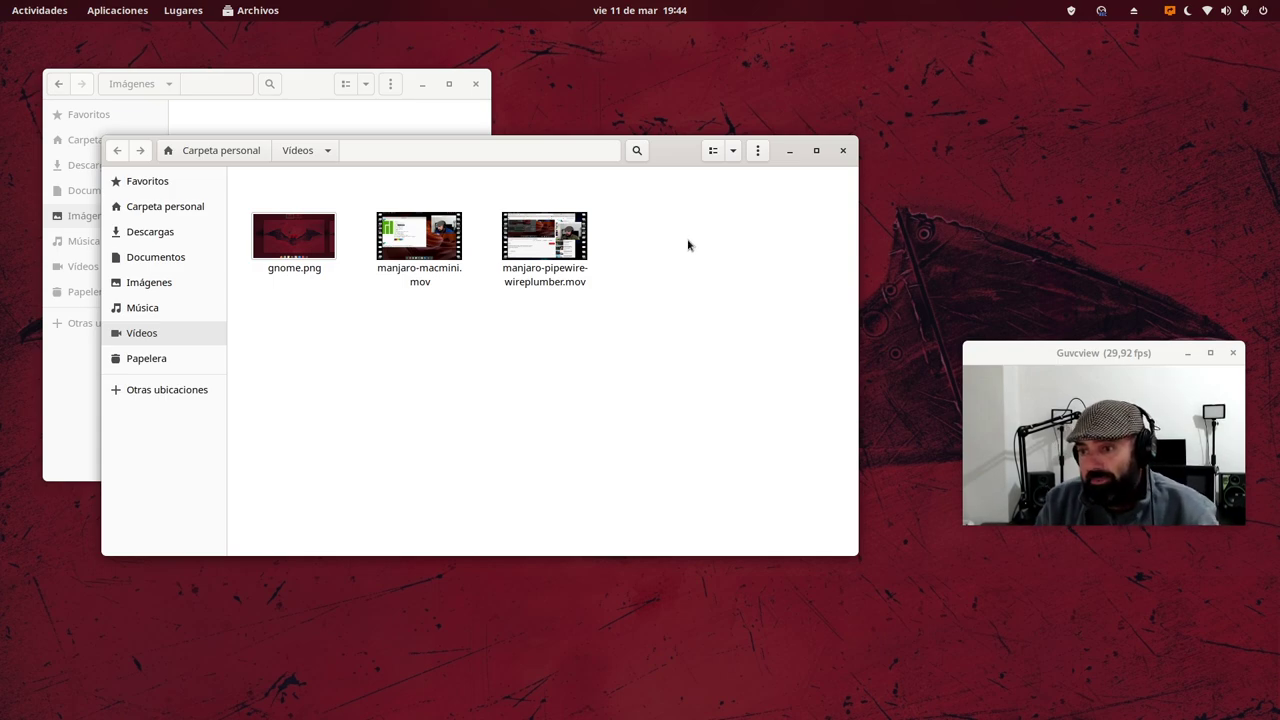
# - Browse from Vídeos through the personal folder to Documentos, and close both Archivos windows
pyautogui.click(172, 207)
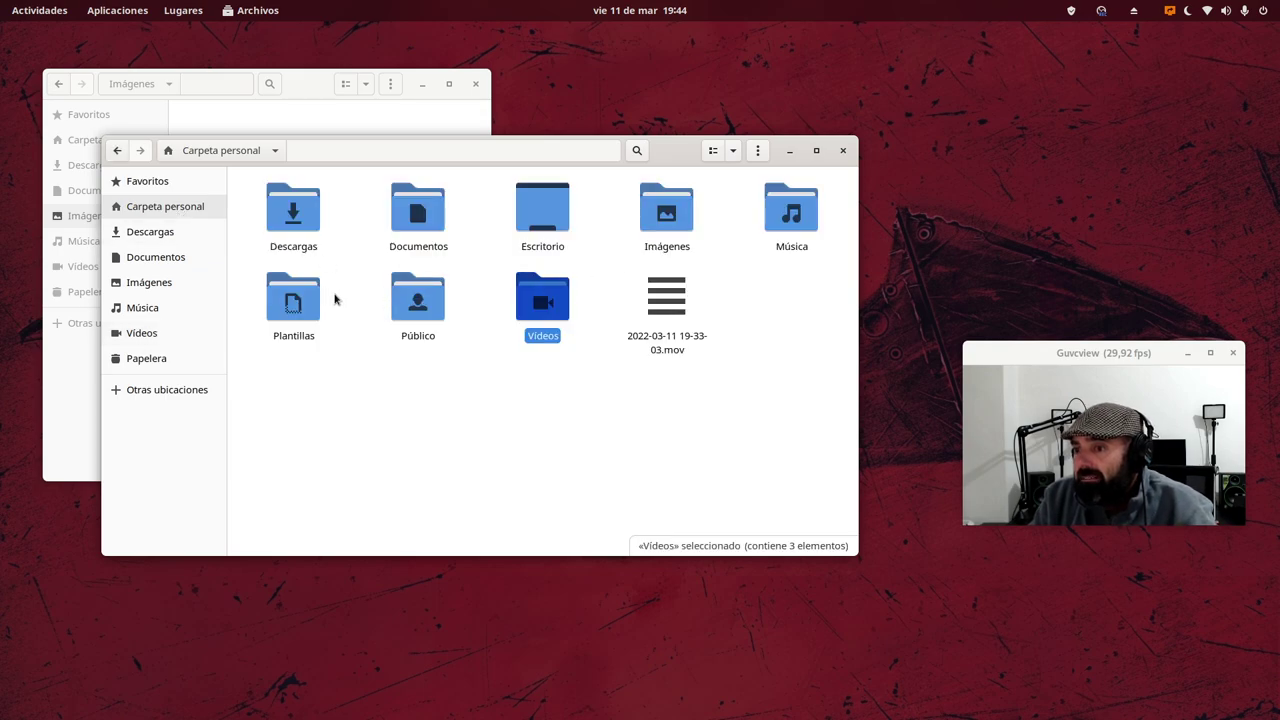
pyautogui.doubleClick(405, 250)
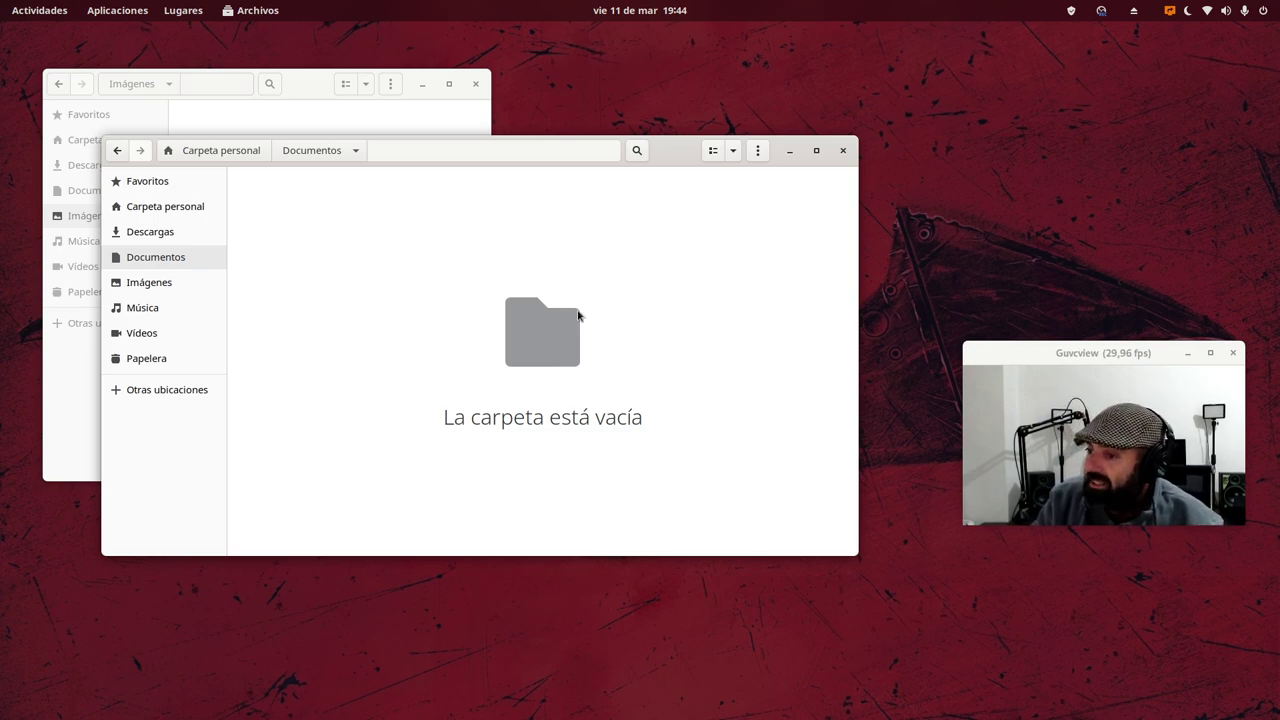
pyautogui.click(843, 150)
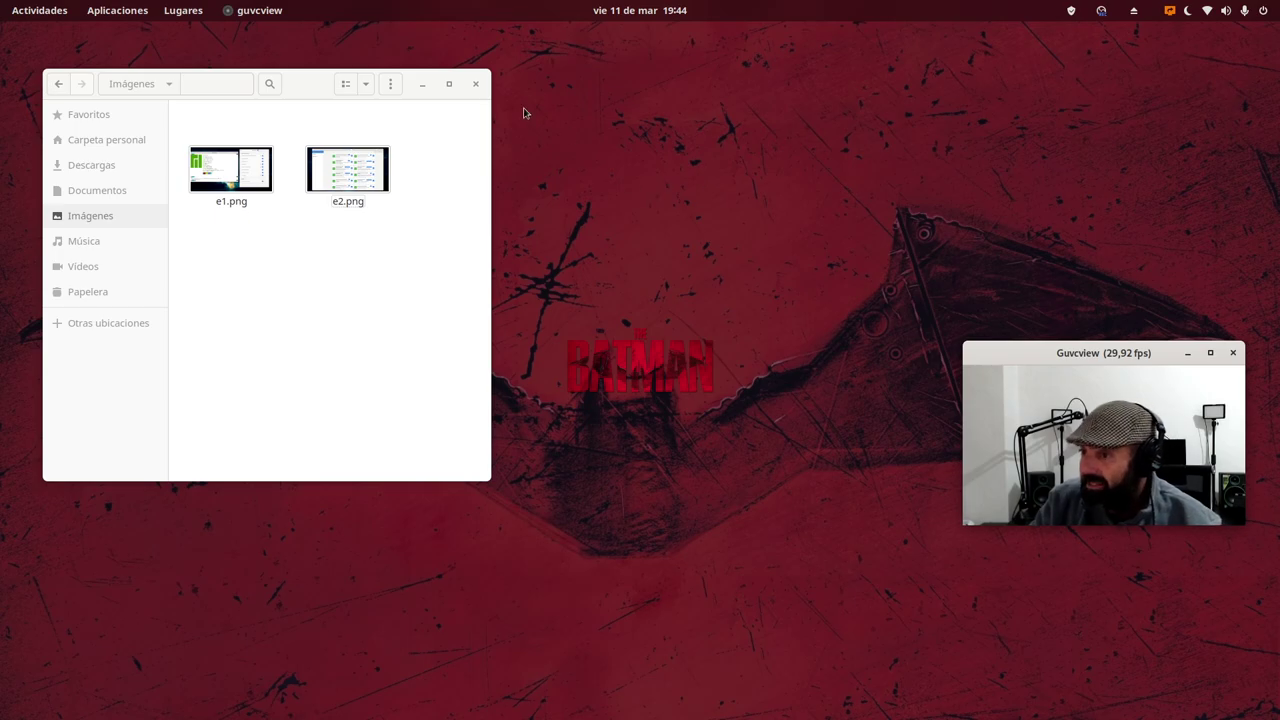
pyautogui.click(475, 83)
# - Switch to Firefox, examine the Xataka article on Windows 11 explorer tabs from its text back to the headline and image, and minimise the browser
pyautogui.press('super')
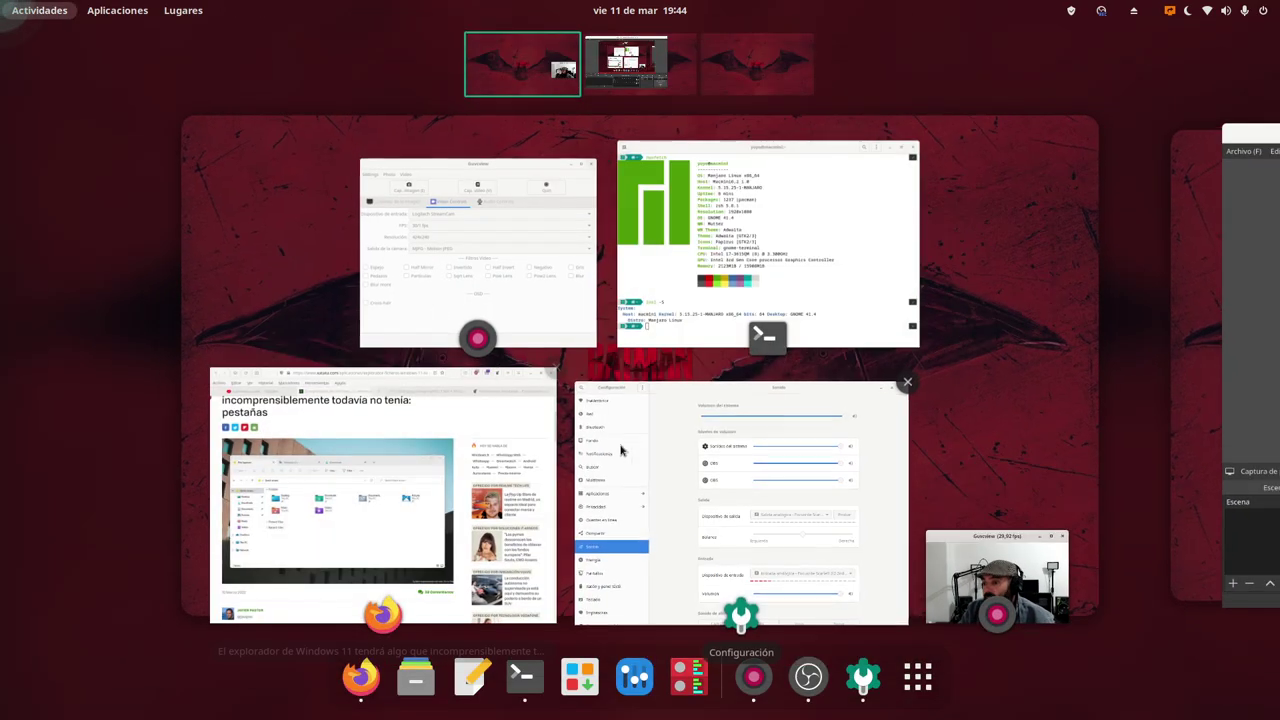
pyautogui.click(293, 413)
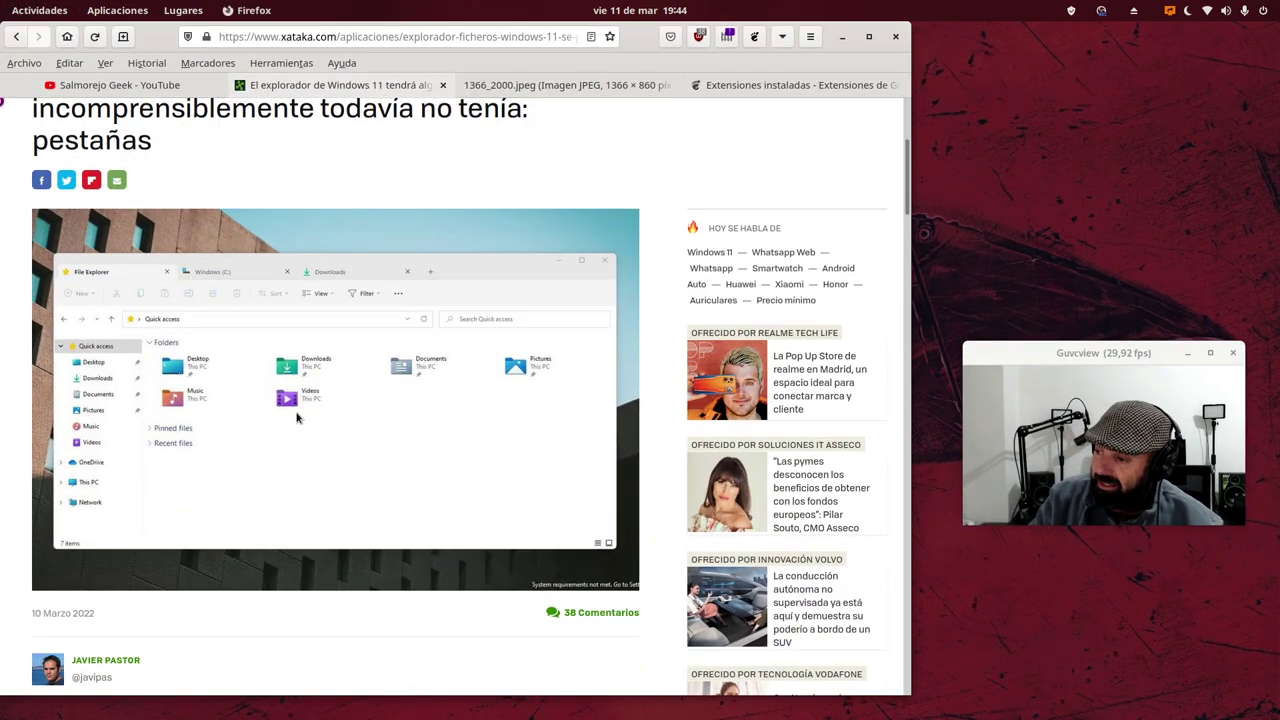
pyautogui.scroll(-20, 296, 415)
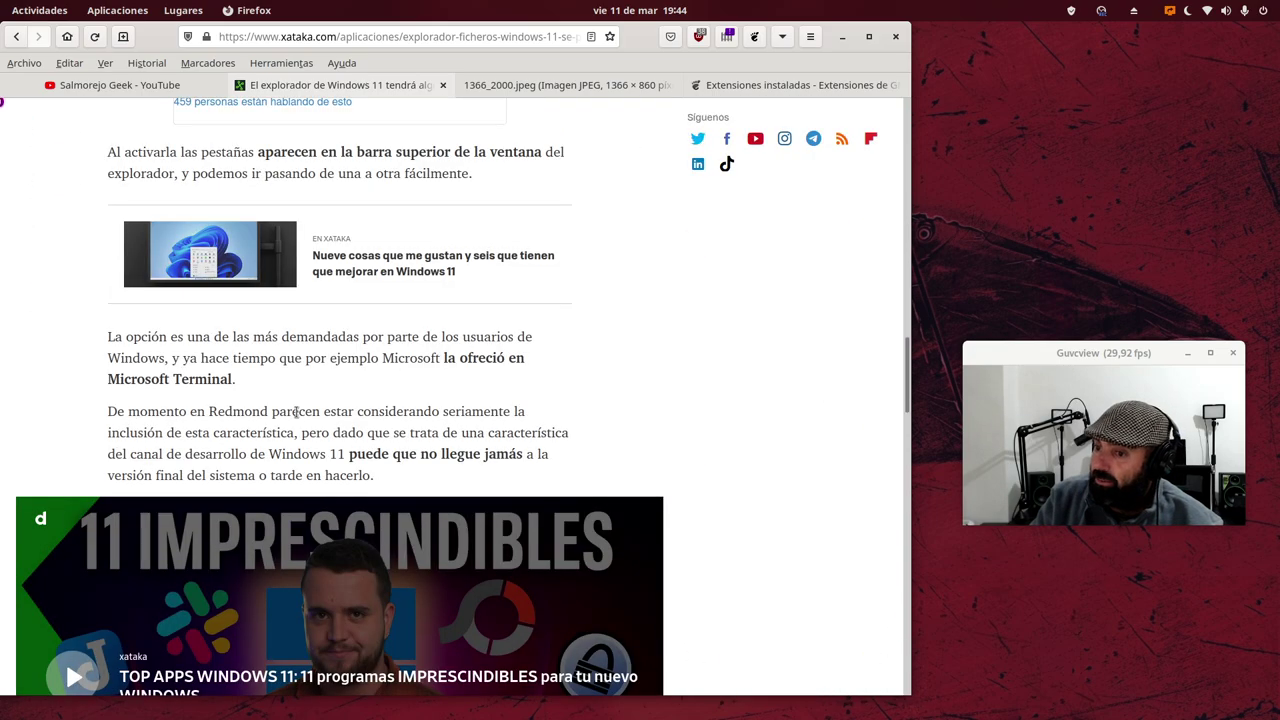
pyautogui.scroll(5, 287, 420)
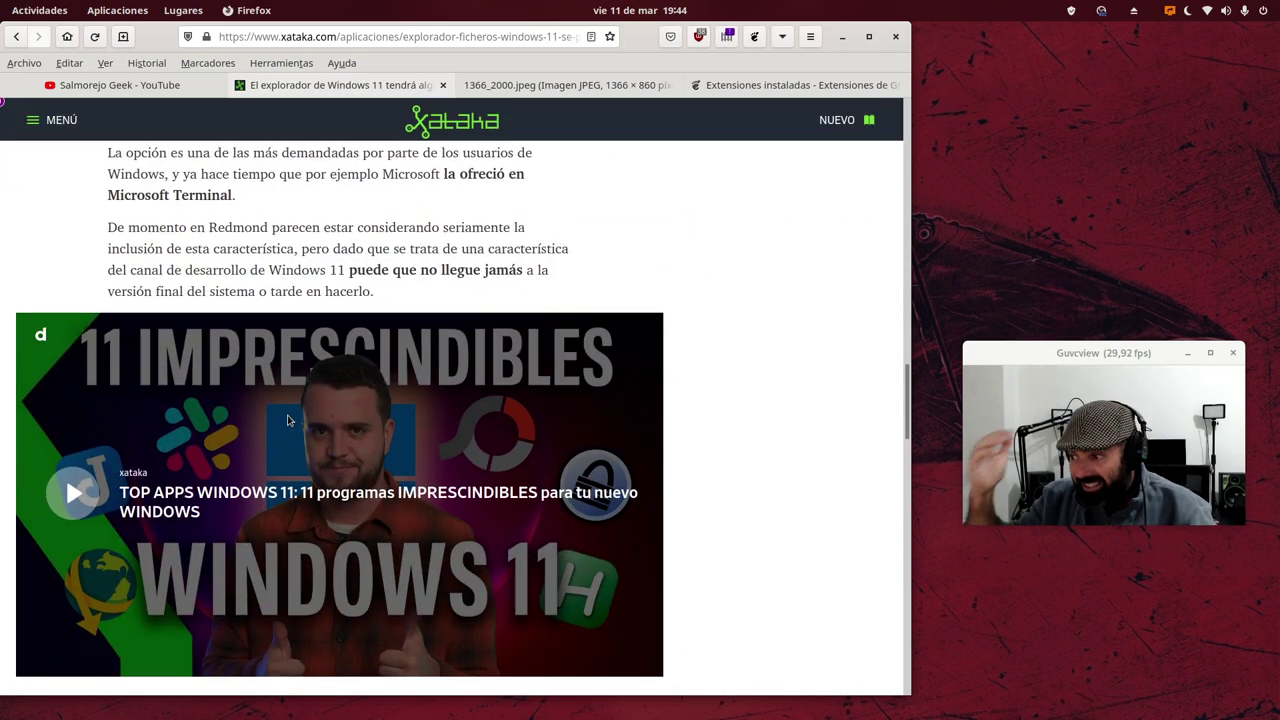
pyautogui.scroll(20, 287, 420)
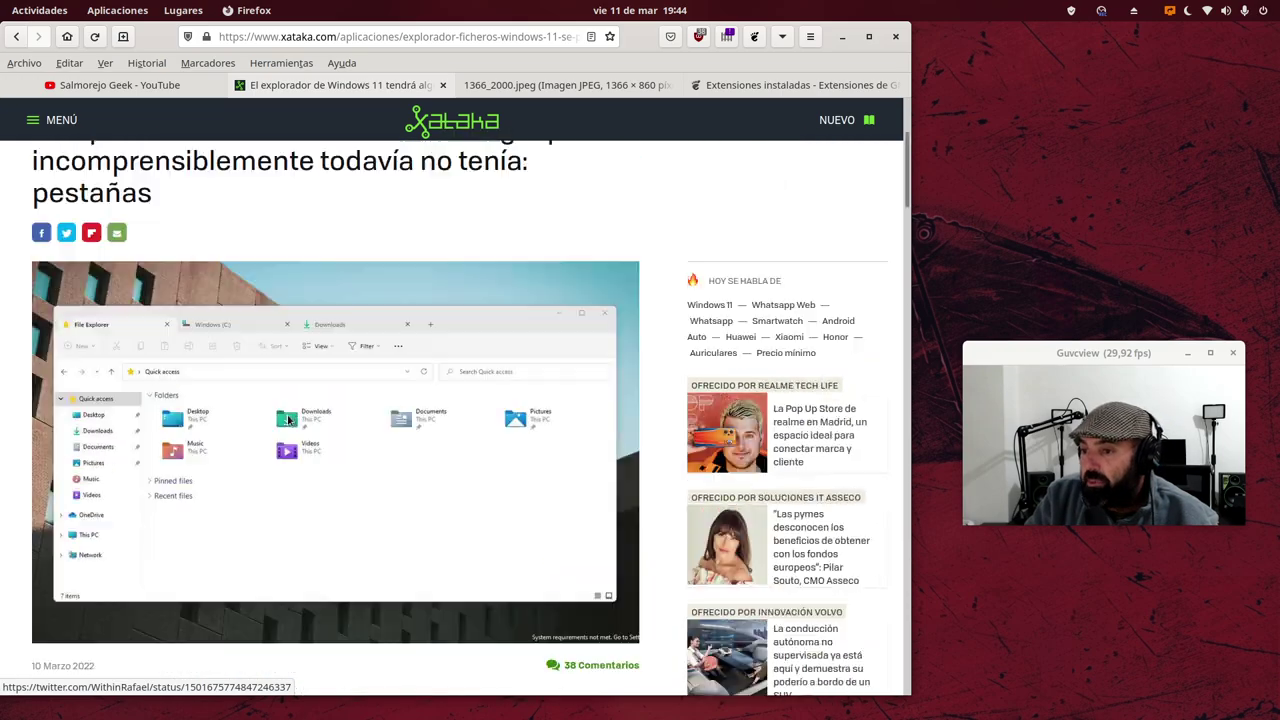
pyautogui.scroll(2, 287, 420)
pyautogui.scroll(-8, 287, 420)
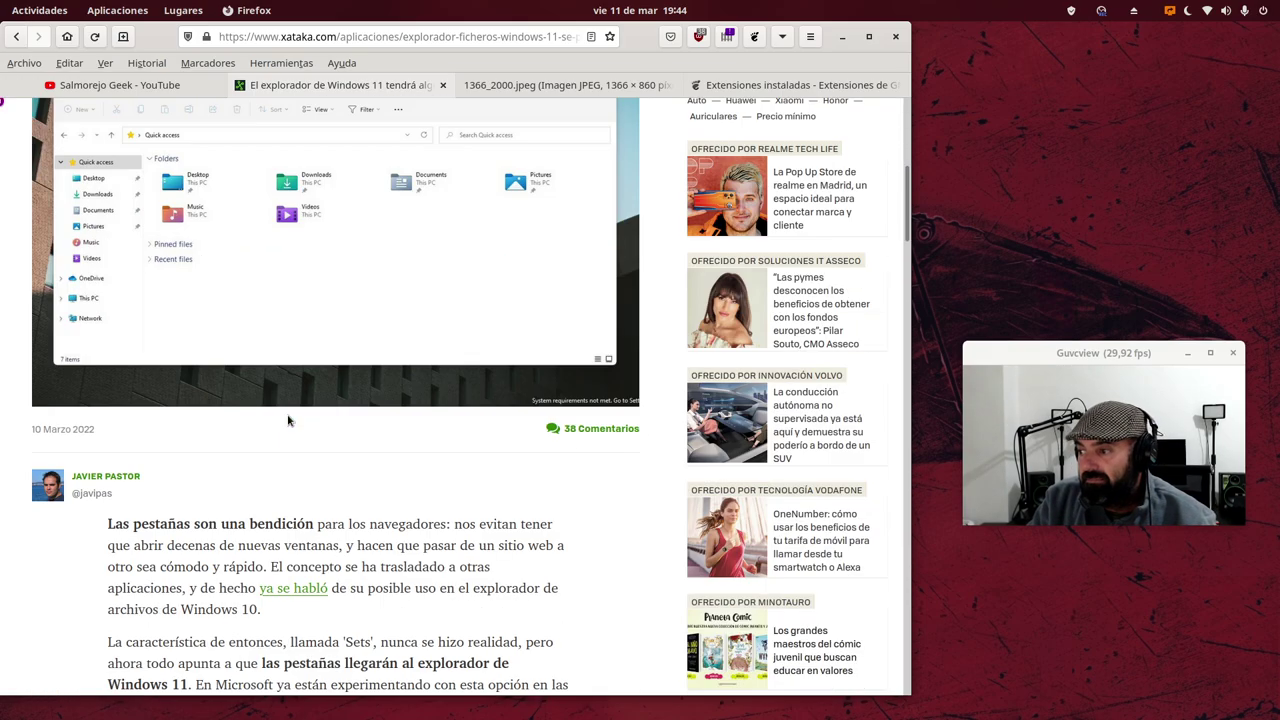
pyautogui.scroll(8, 287, 420)
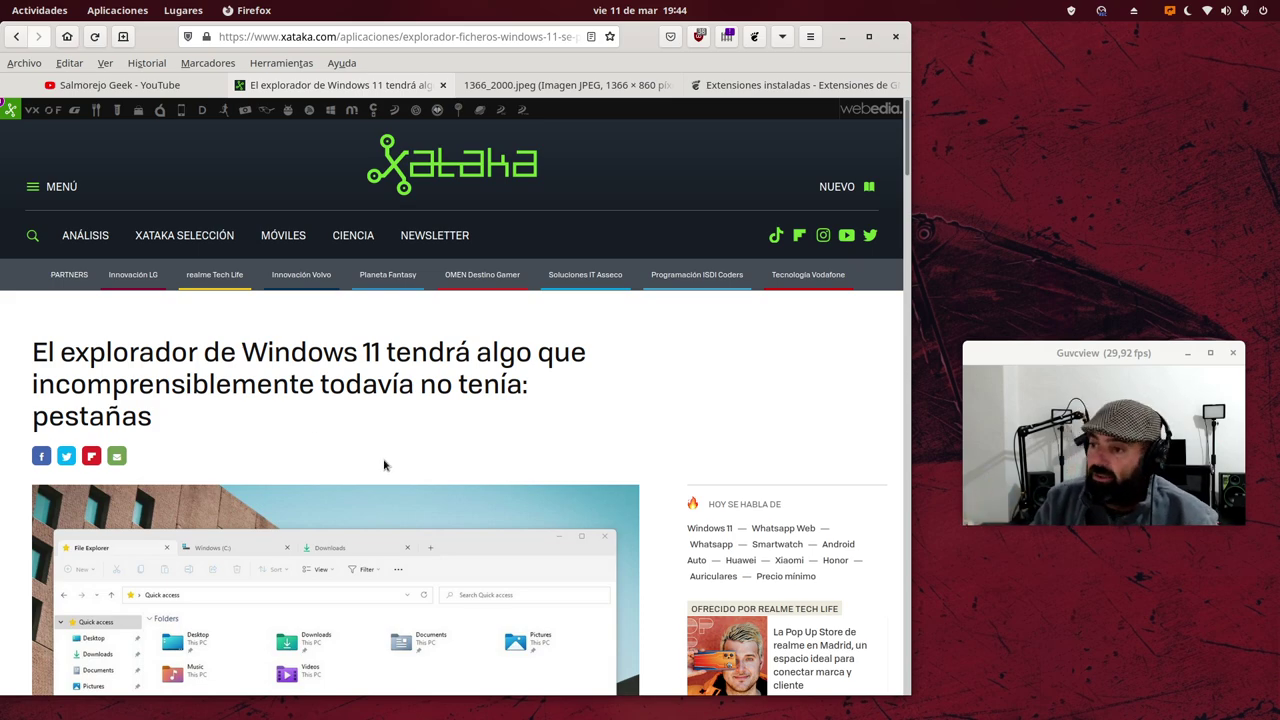
pyautogui.scroll(-3, 384, 464)
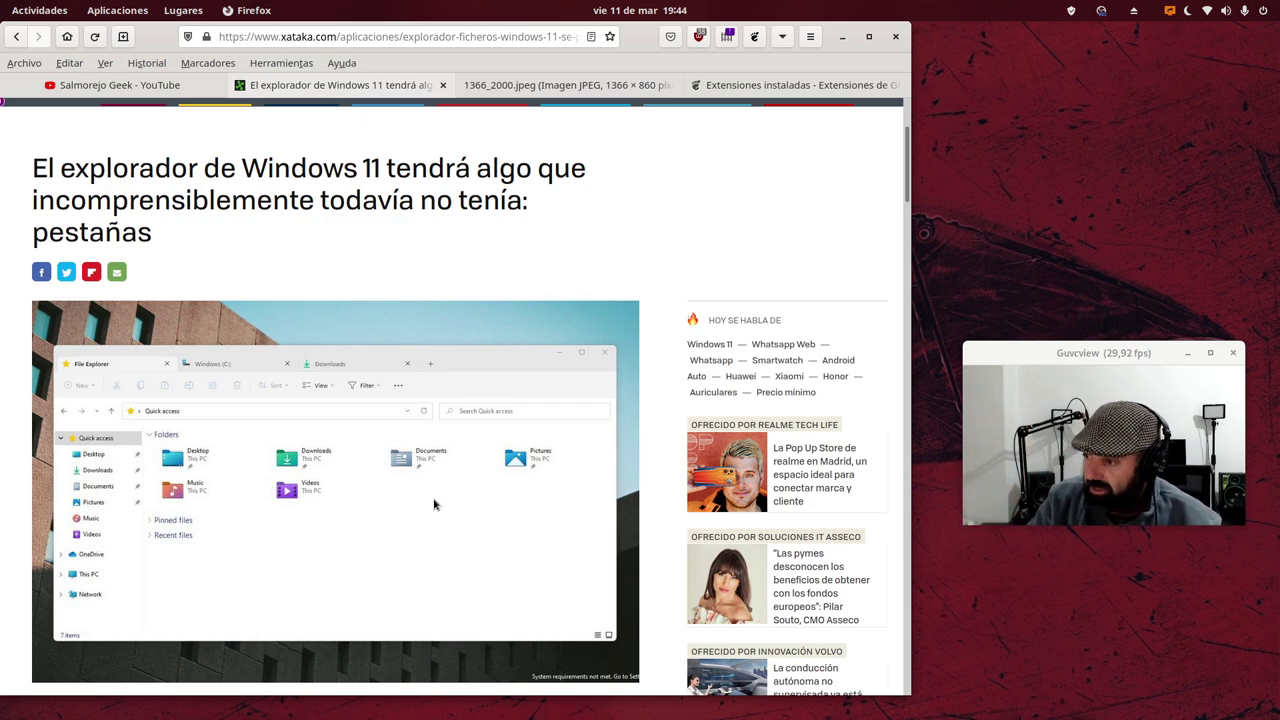
pyautogui.click(843, 37)
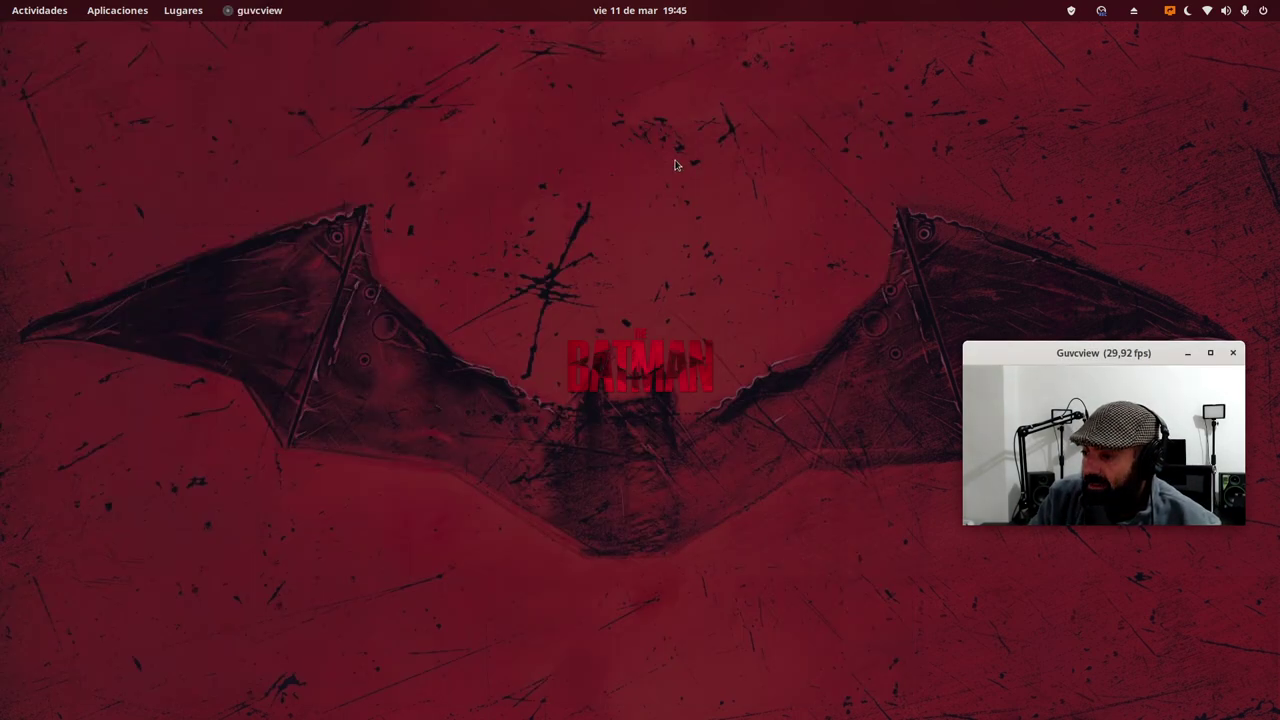
# - Restore the Firefox window and show the Salmorejo Geek YouTube channel page
pyautogui.moveTo(2, 2)
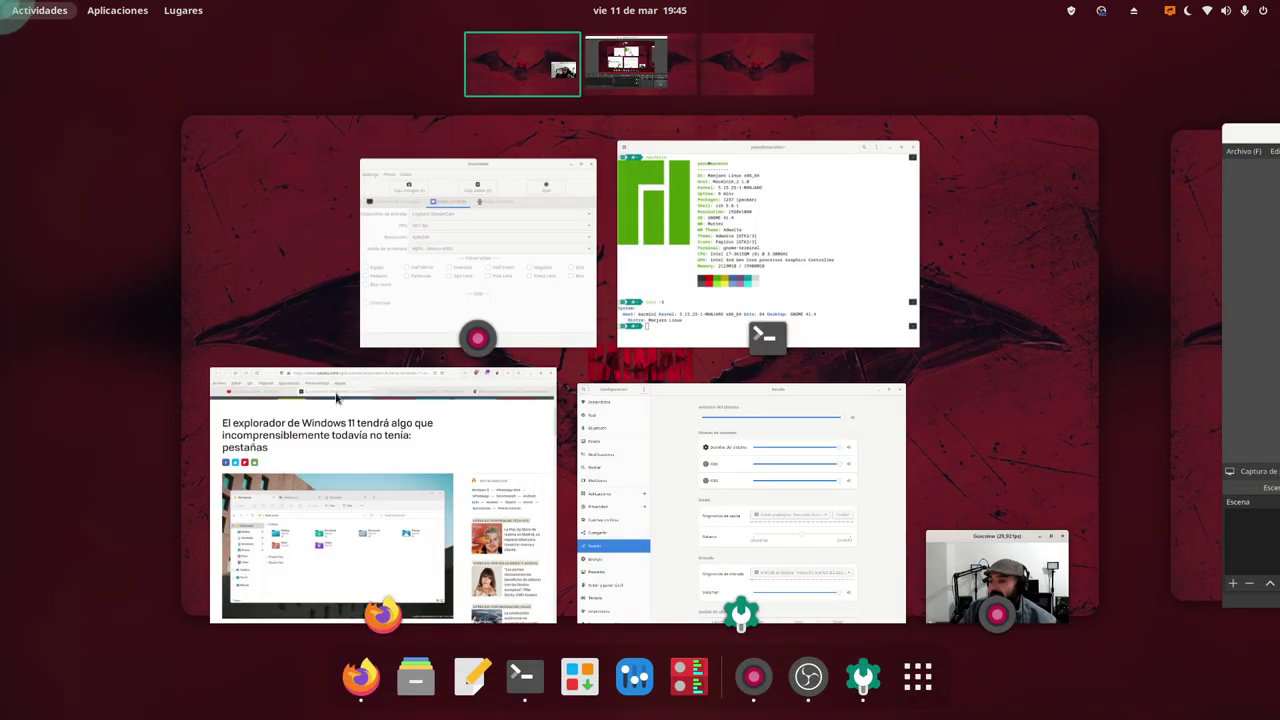
pyautogui.click(425, 478)
pyautogui.click(122, 86)
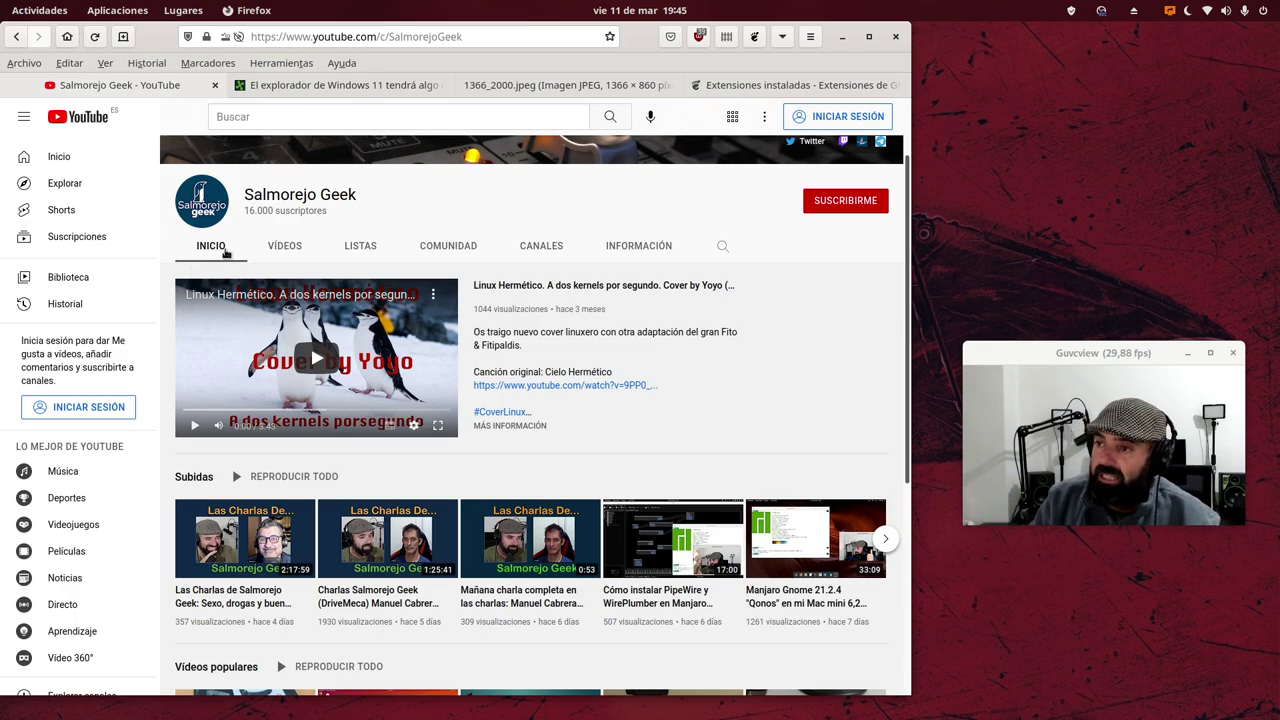
# - Bring the OBS Studio window from the second workspace to the current one and return to the desktop
pyautogui.press('super')
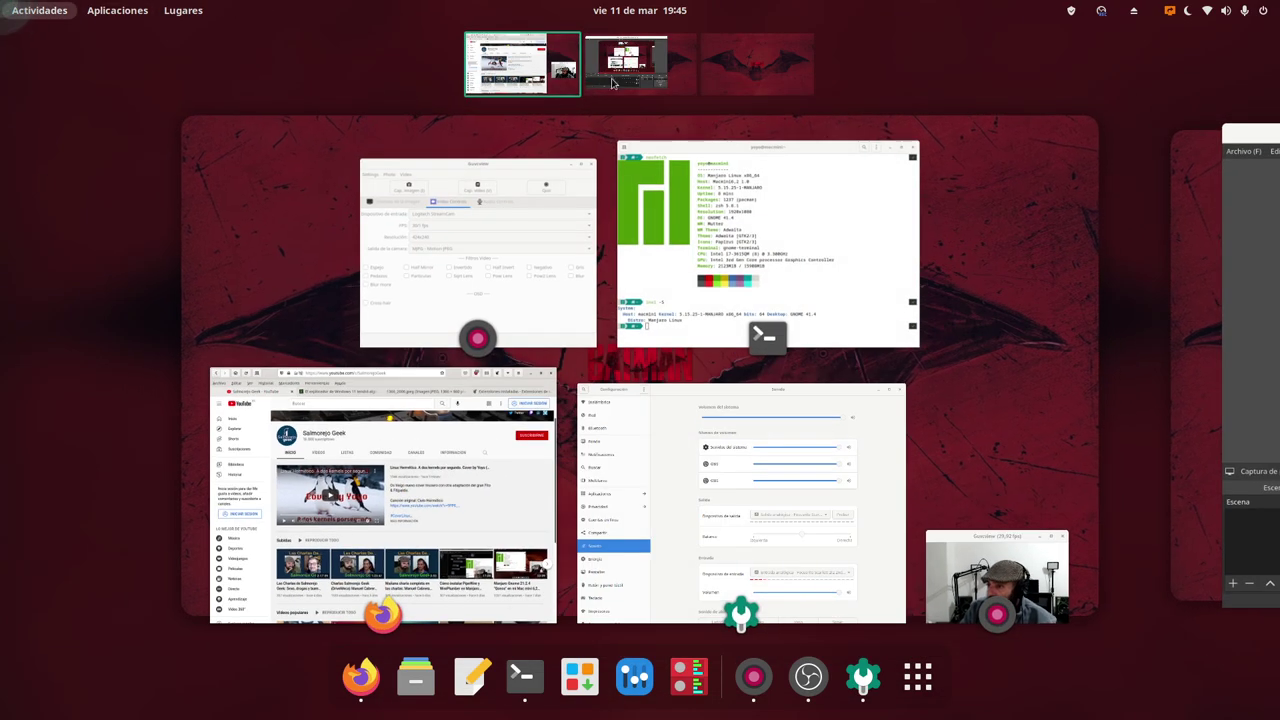
pyautogui.moveTo(627, 70); pyautogui.dragTo(708, 500)
pyautogui.press('super')
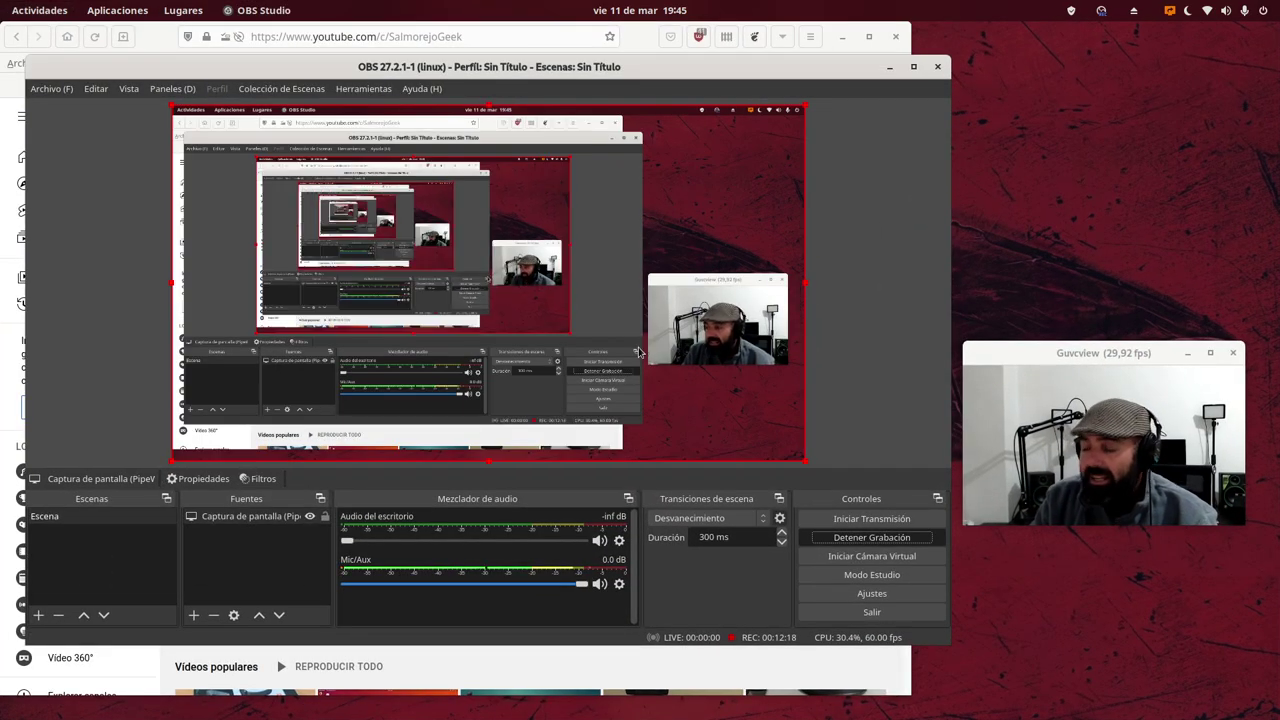